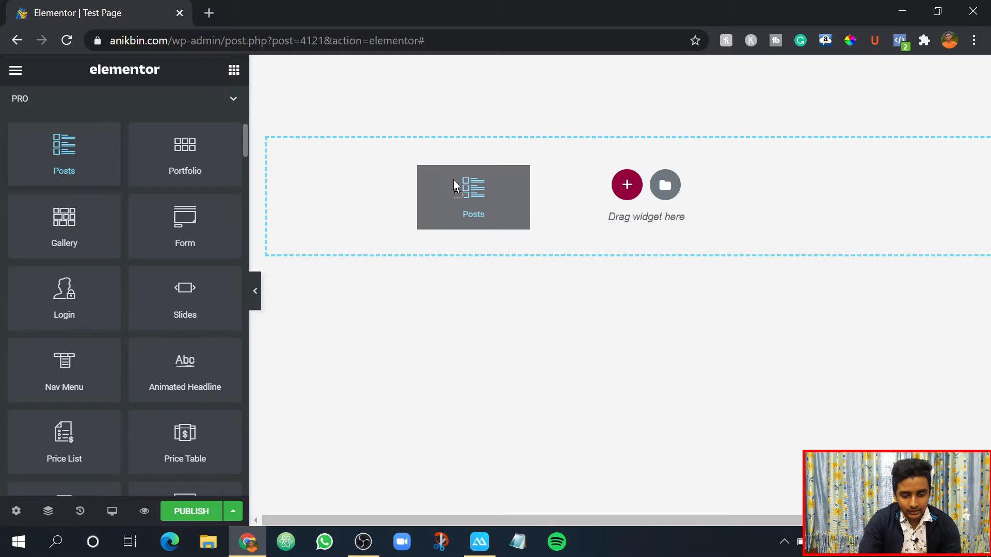
- Add a Posts widget to the empty section of the page and look over the inserted post grid
left_click_drag(453, 178, 453, 180)
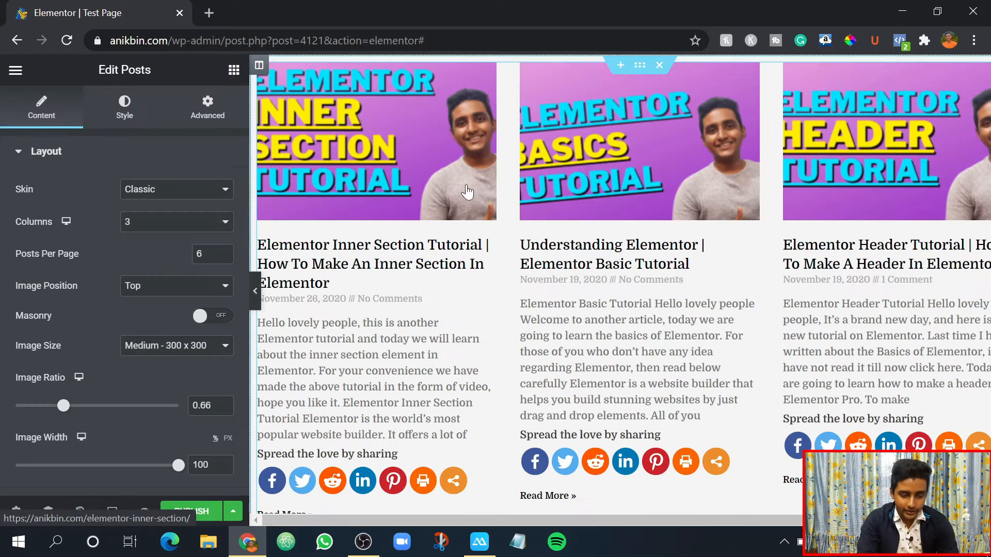
scroll(422, 380, "down", 5)
scroll(423, 380, "down", 9)
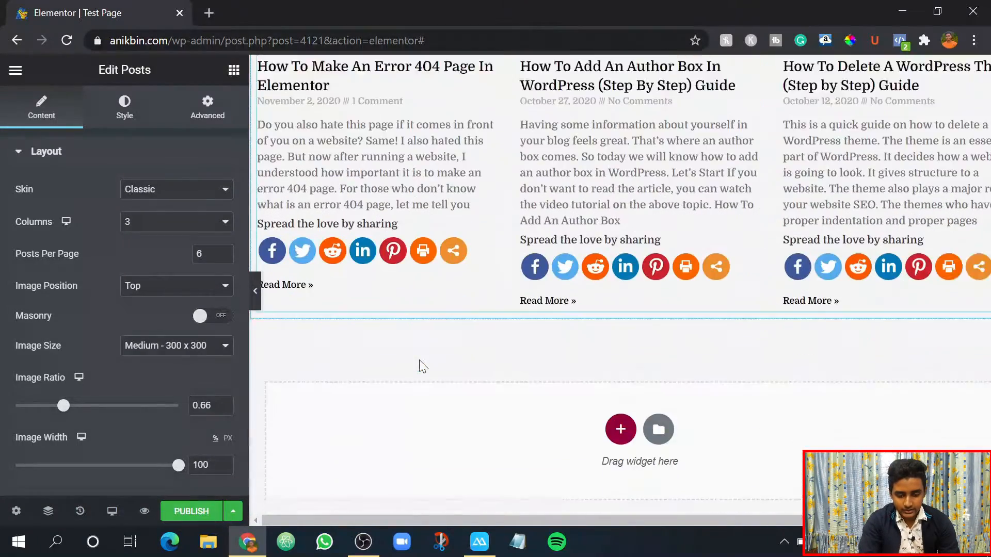
scroll(489, 344, "up", 14)
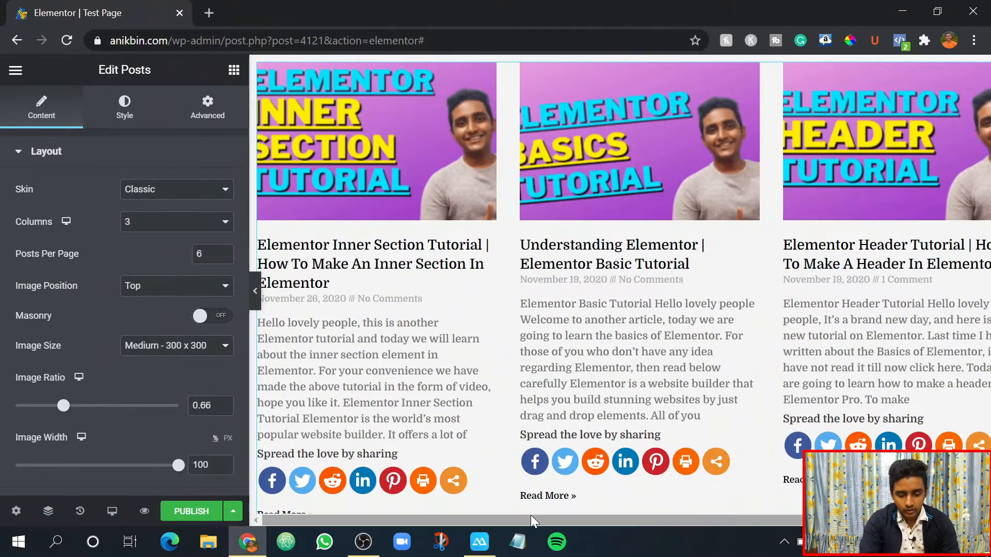
scroll(426, 354, "down", 1)
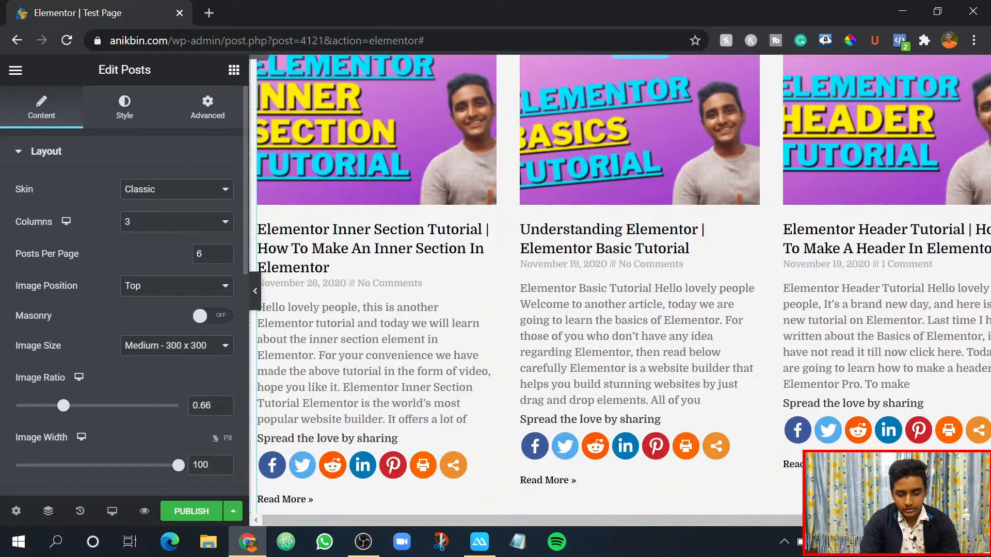
left_click_drag(678, 521, 735, 488)
scroll(736, 489, "up", 1)
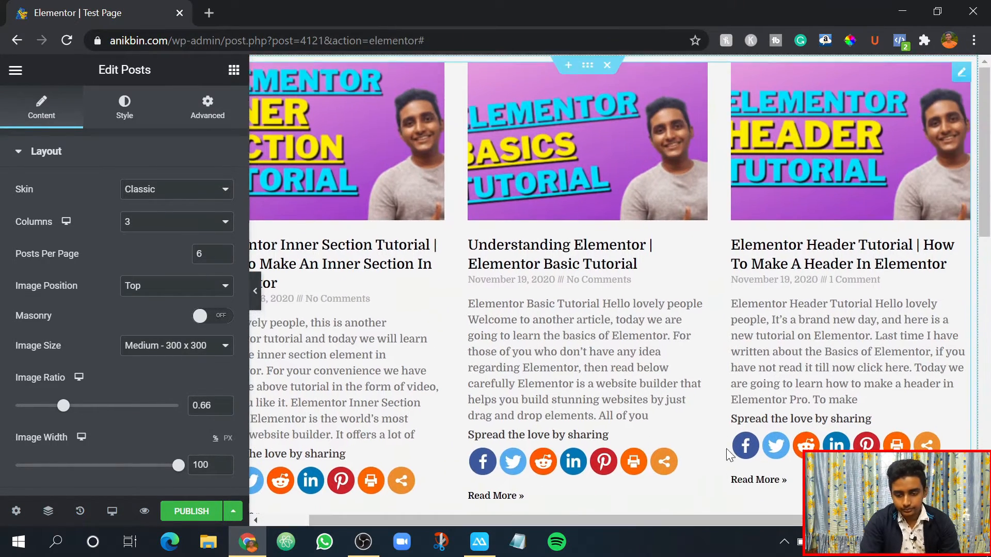
left_click_drag(439, 516, 281, 499)
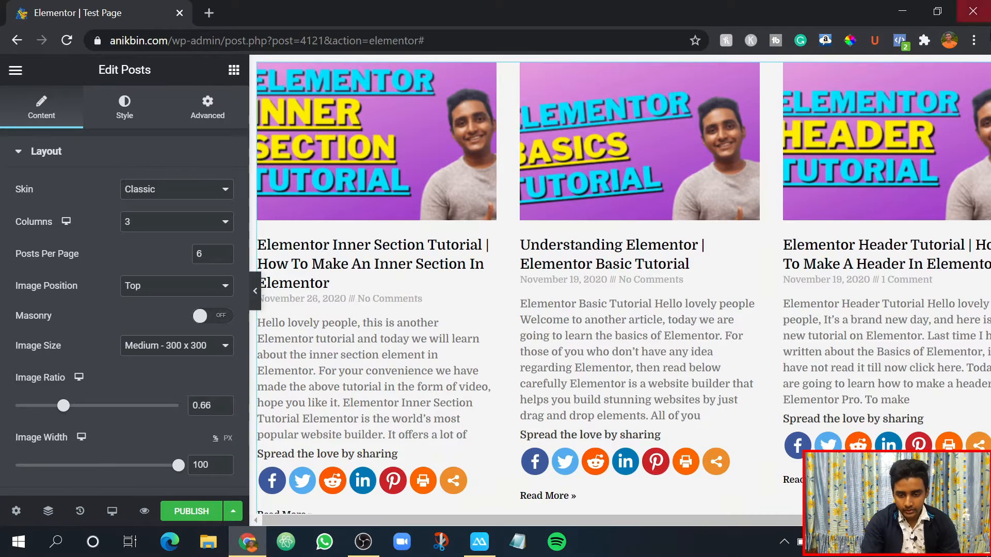
- Set the browser zoom to 90% and select the Posts widget for editing
left_click(973, 40)
left_click(873, 185)
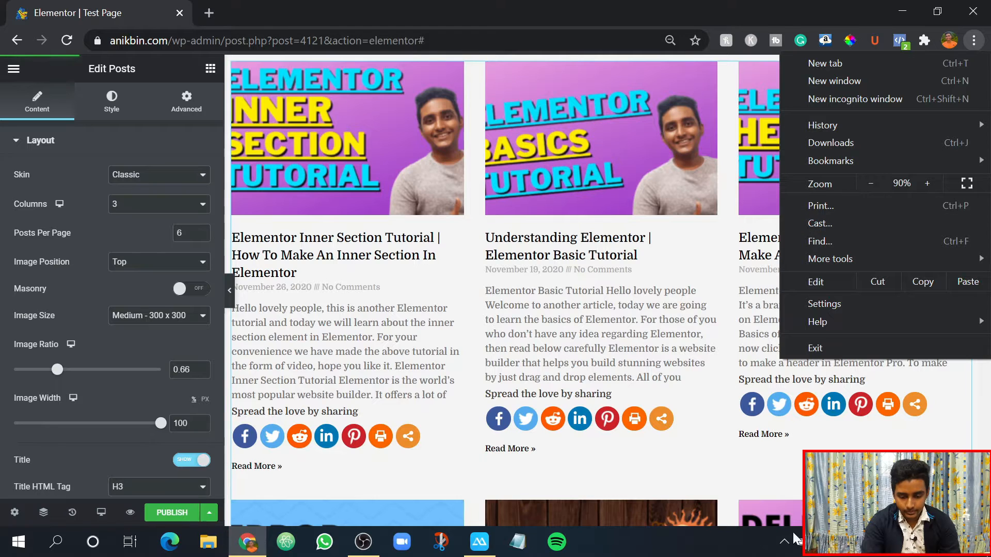
left_click(713, 539)
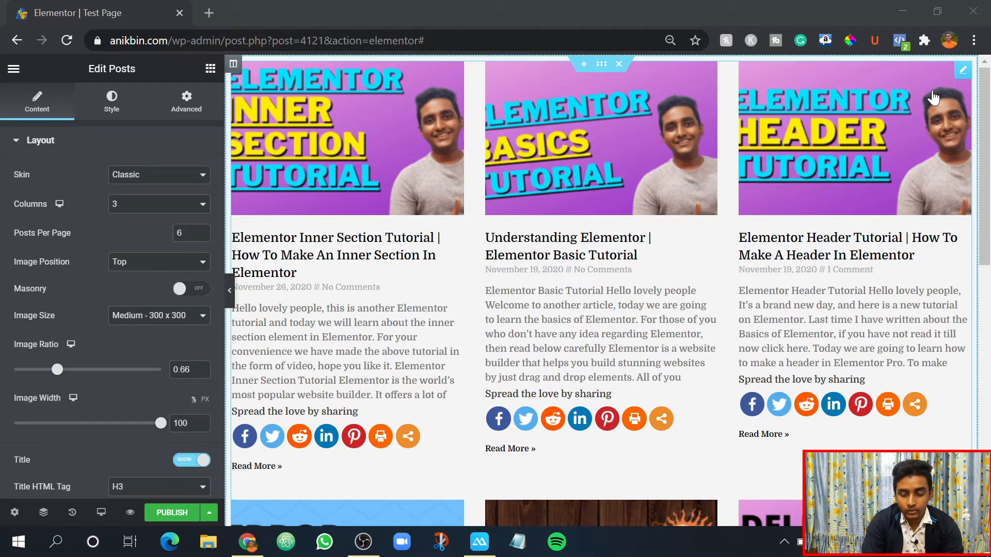
left_click(963, 75)
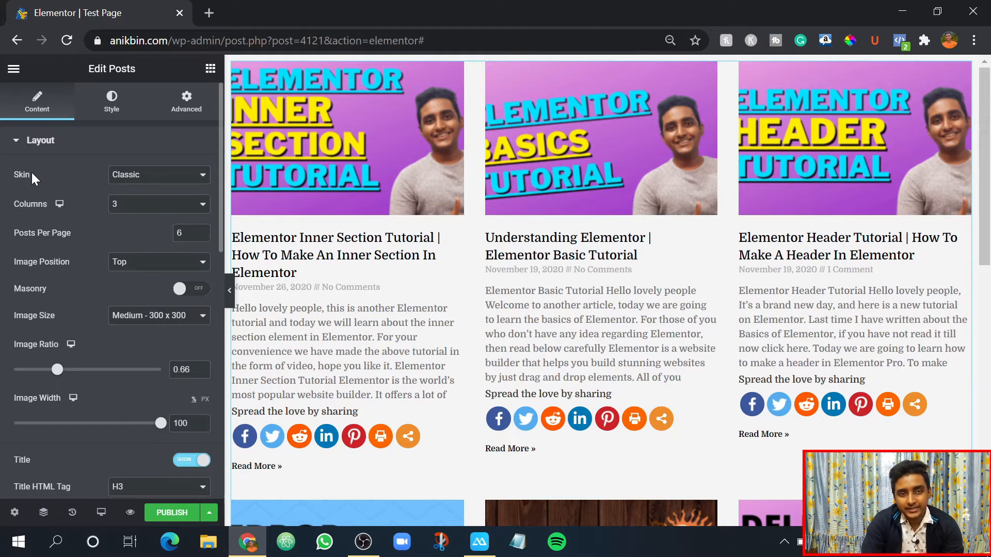
- Set the Posts widget's skin to Cards and preview the cards, also with the editing panel collapsed
left_click(127, 177)
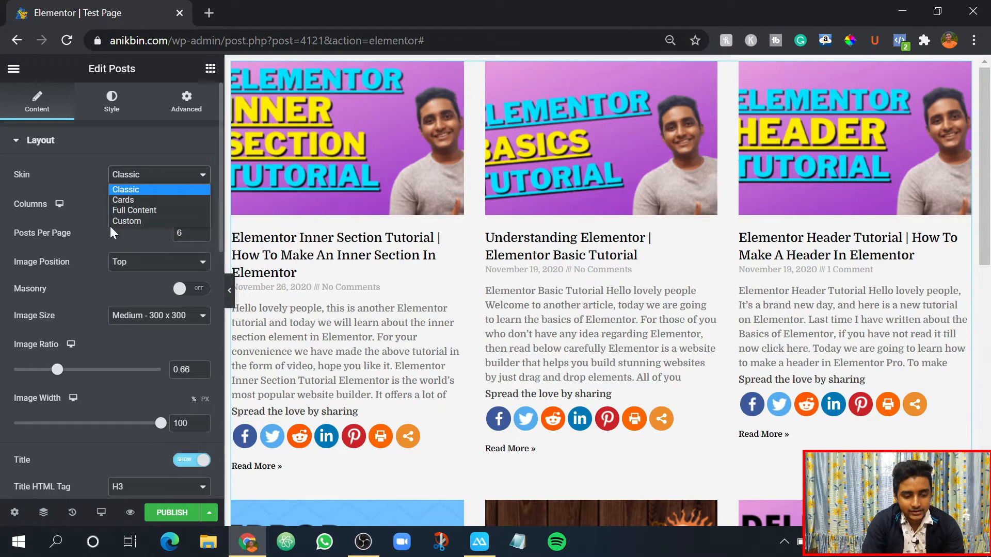
left_click(122, 200)
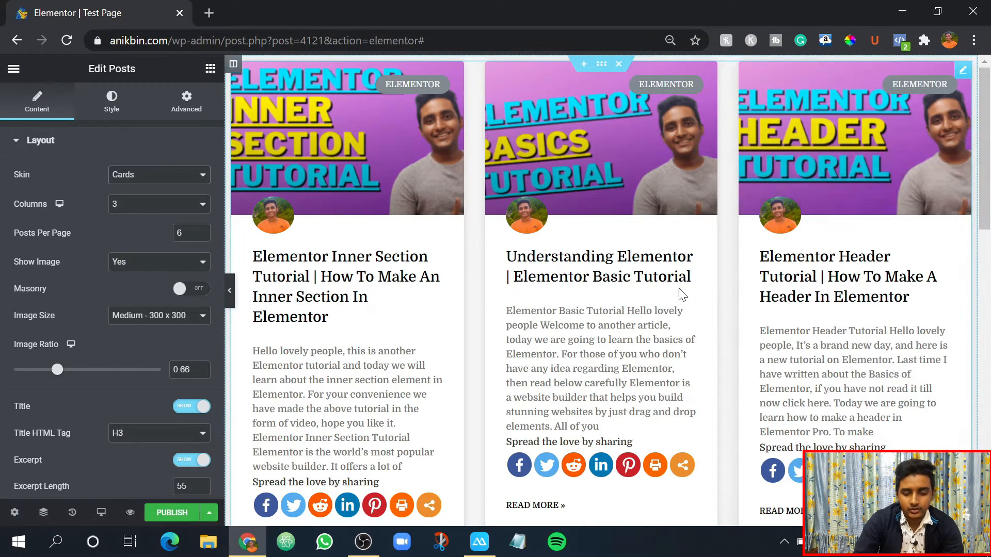
scroll(458, 313, "down", 3)
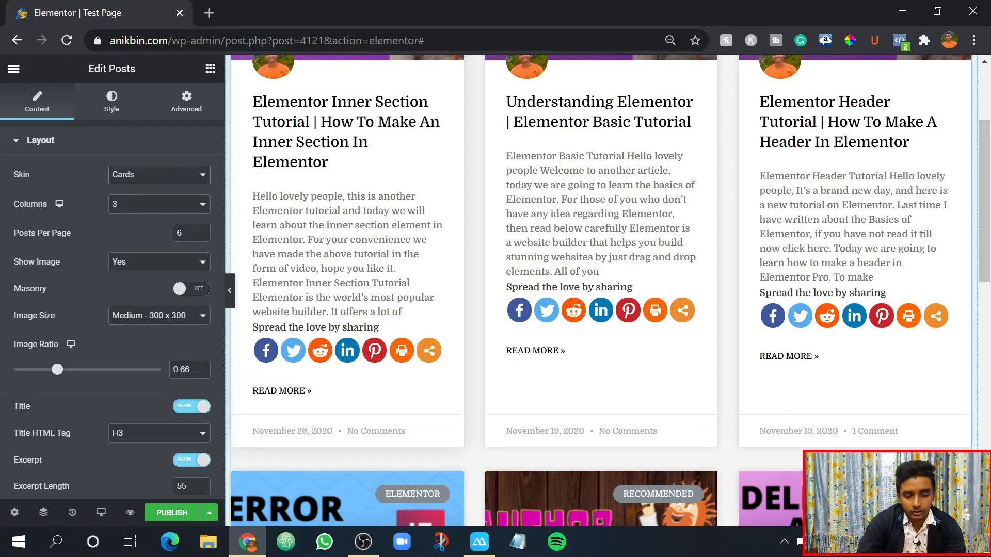
scroll(641, 407, "down", 10)
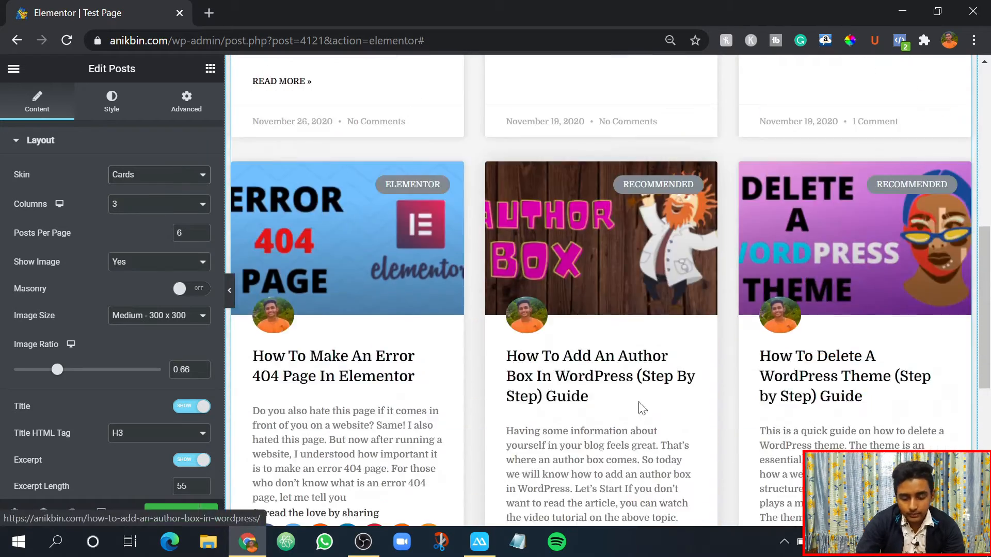
scroll(631, 353, "up", 10)
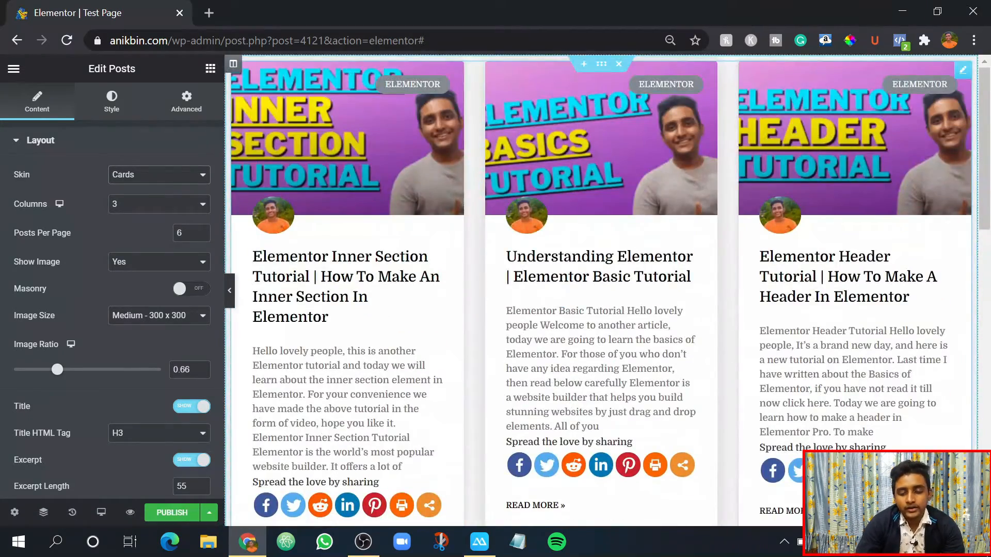
left_click(230, 295)
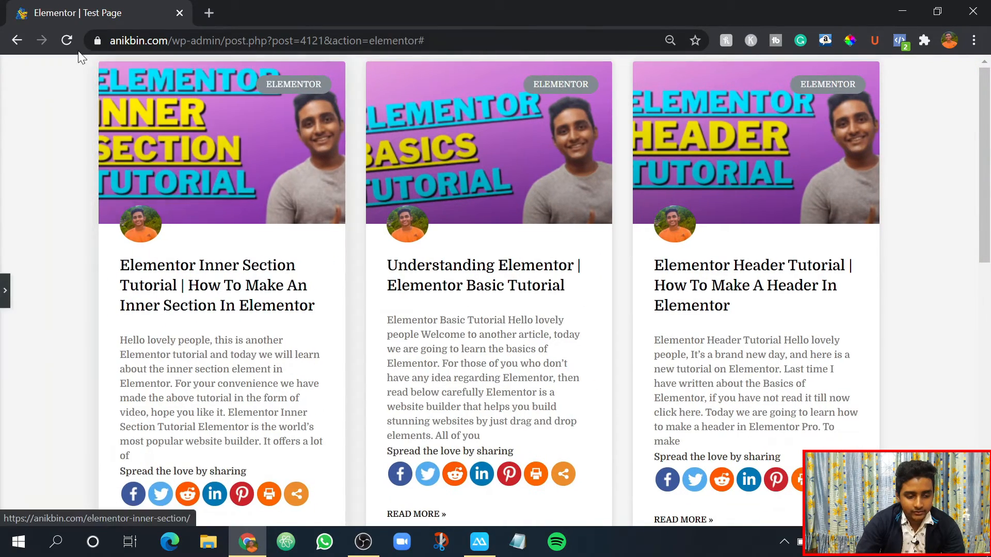
scroll(166, 305, "down", 10)
scroll(165, 302, "up", 10)
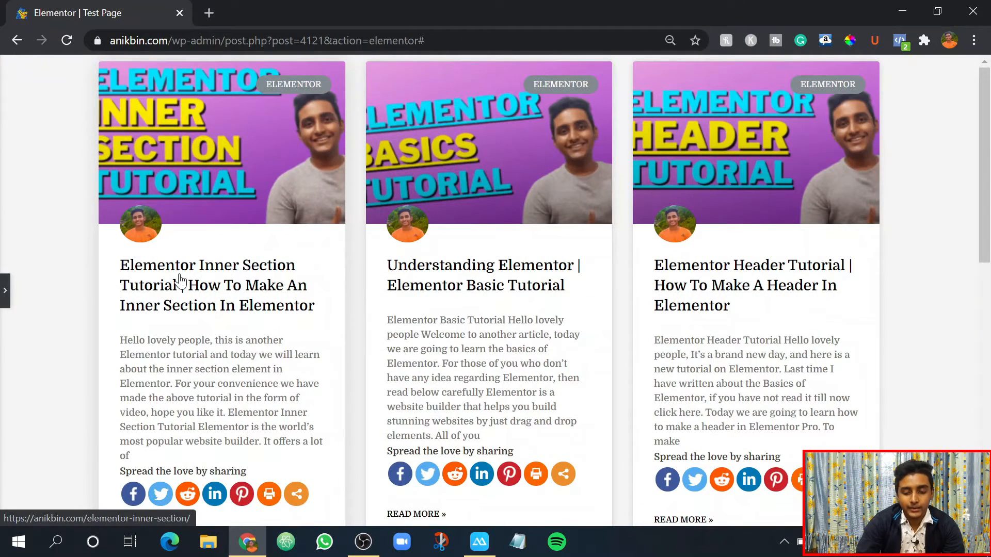
left_click(6, 294)
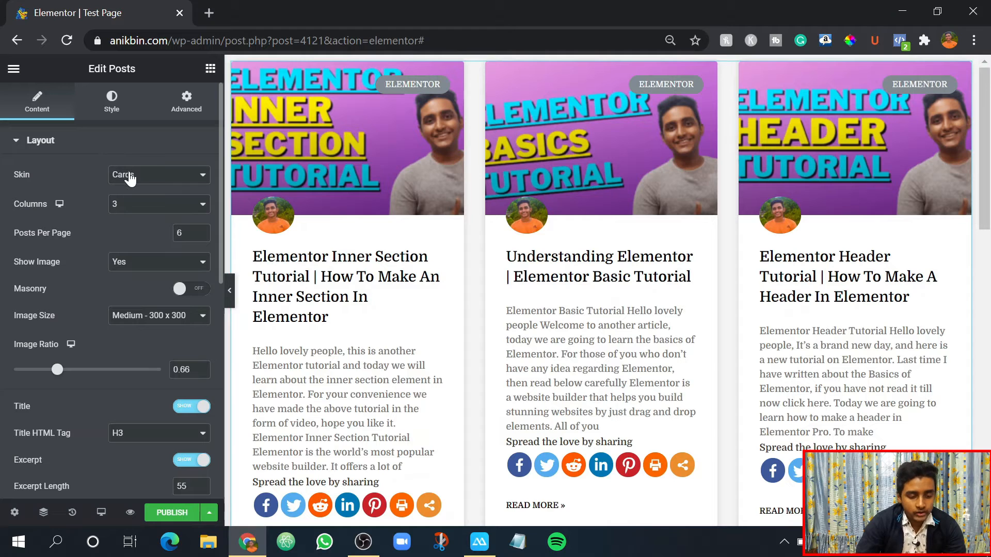
- Try the Full Content skin on the Posts widget and look through the full articles on the page
left_click(129, 176)
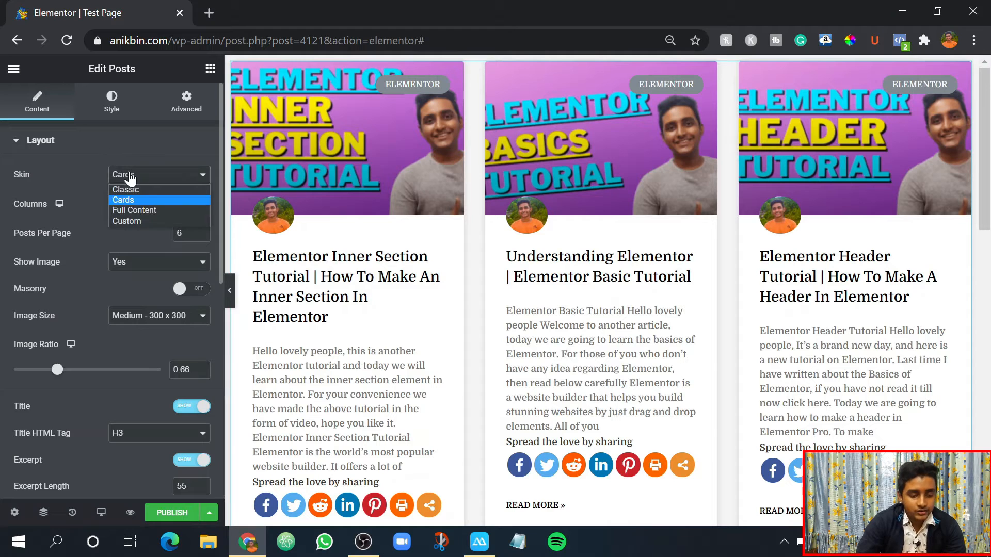
left_click(119, 210)
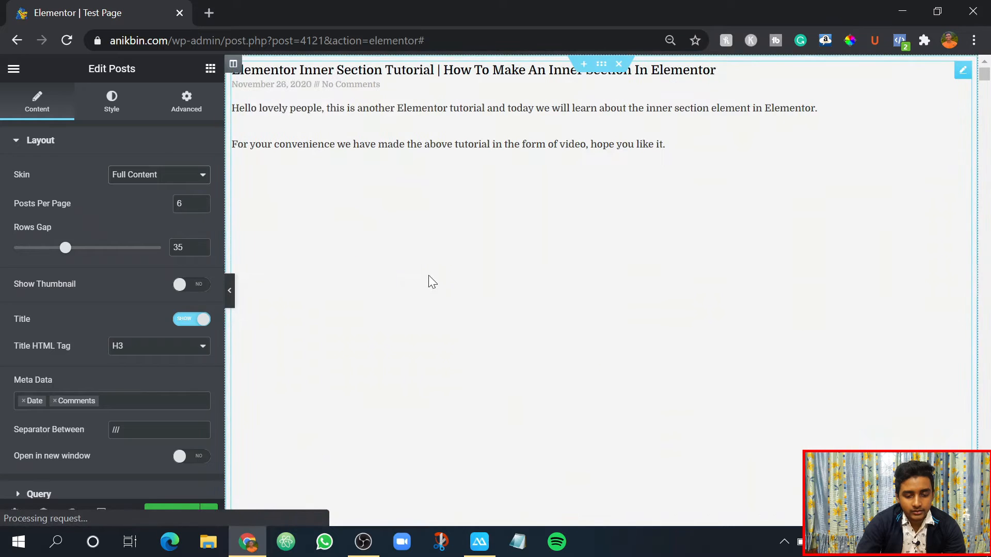
scroll(503, 233, "down", 3)
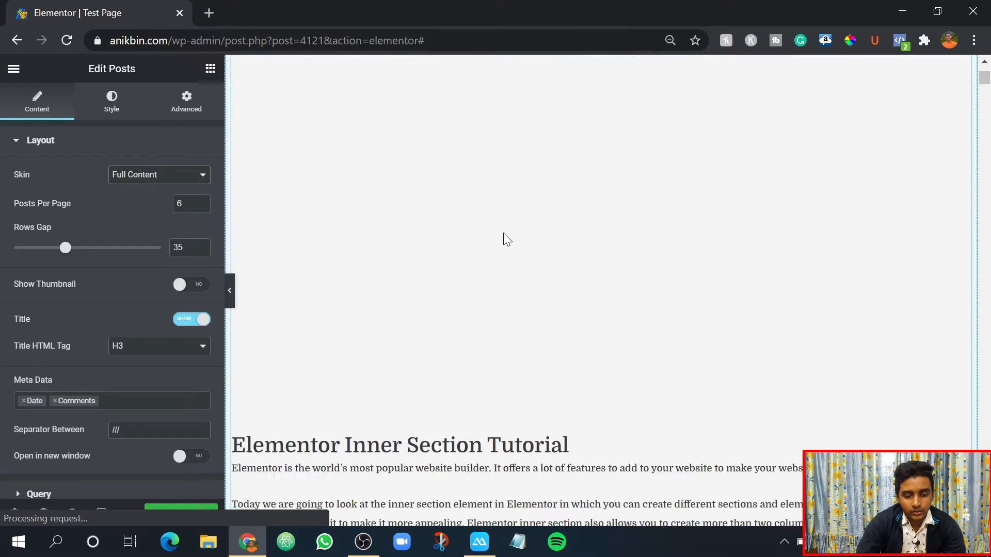
scroll(503, 233, "up", 4)
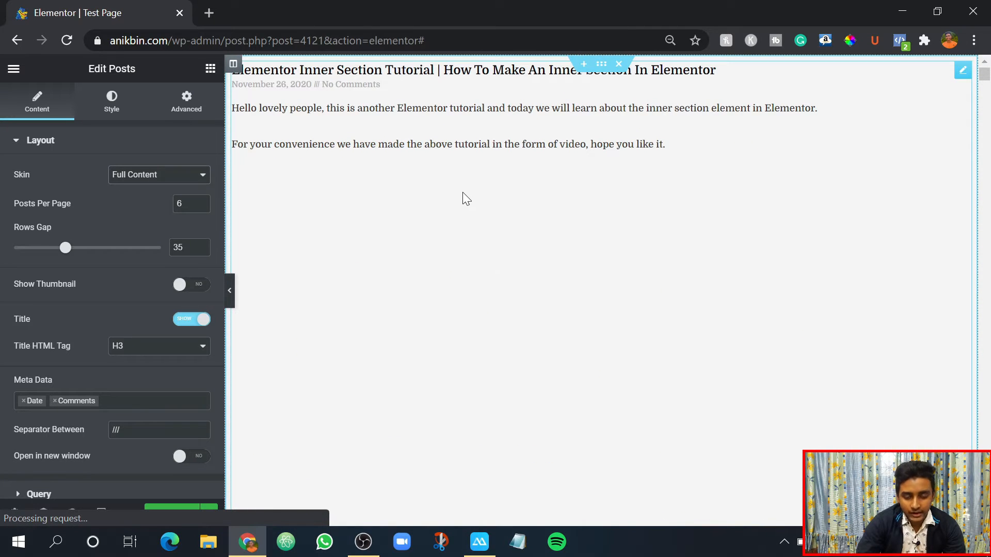
scroll(495, 235, "down", 6)
scroll(489, 259, "up", 6)
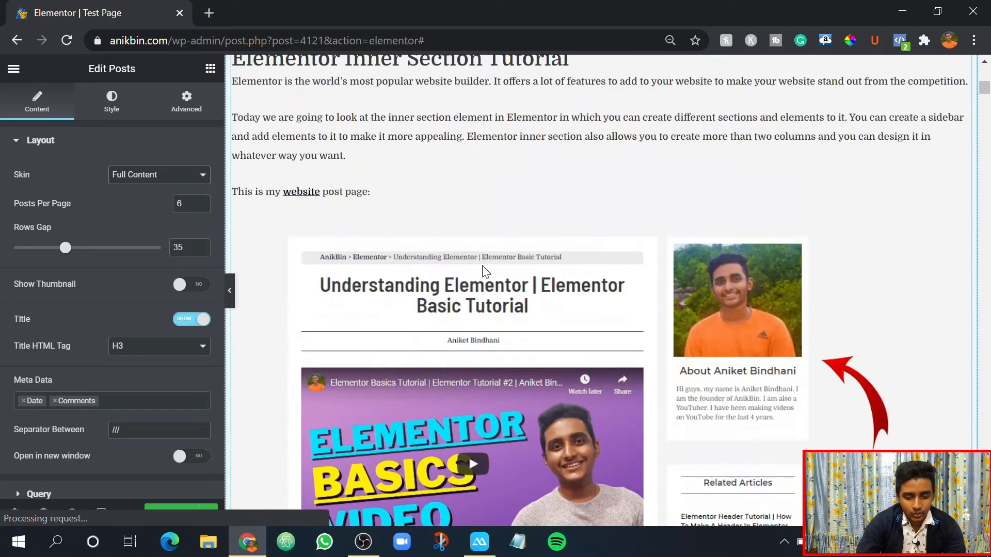
scroll(456, 312, "down", 20)
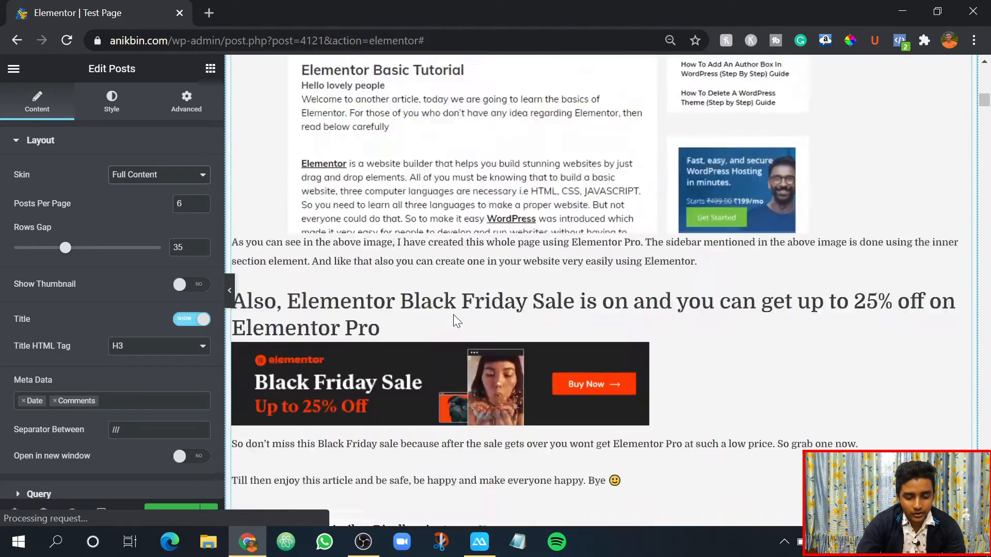
scroll(457, 312, "up", 20)
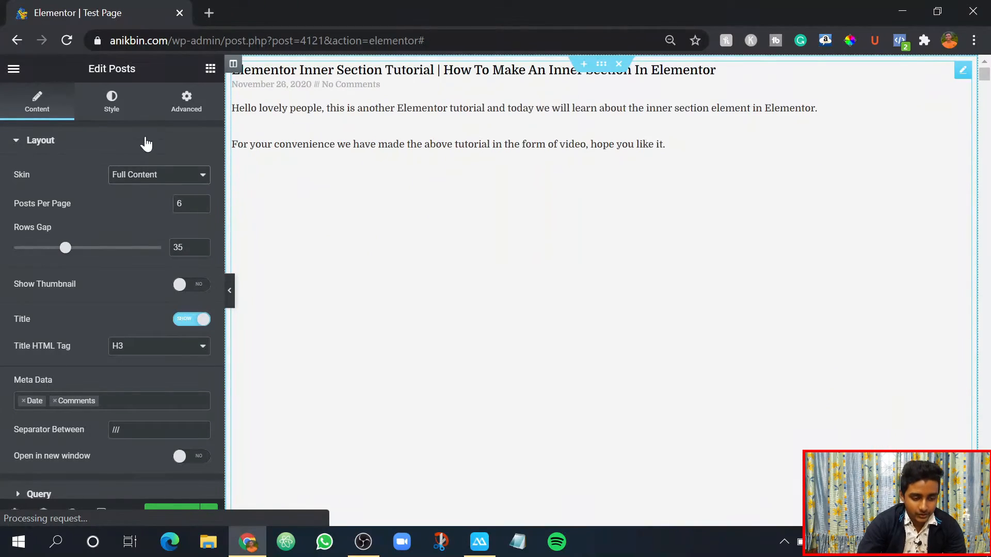
- Set the Posts widget's skin to Classic and review the resulting post grid
left_click(143, 175)
left_click(125, 189)
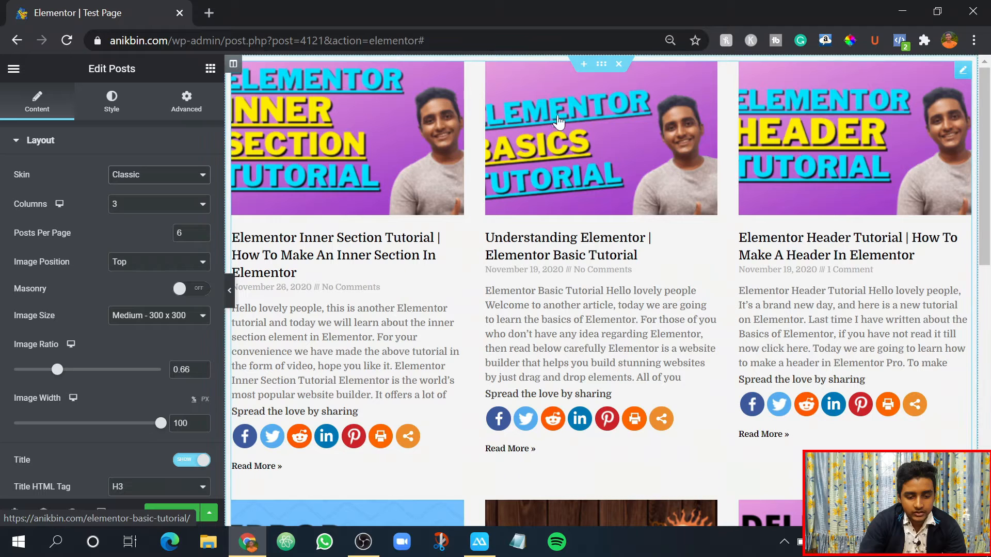
scroll(640, 217, "down", 3)
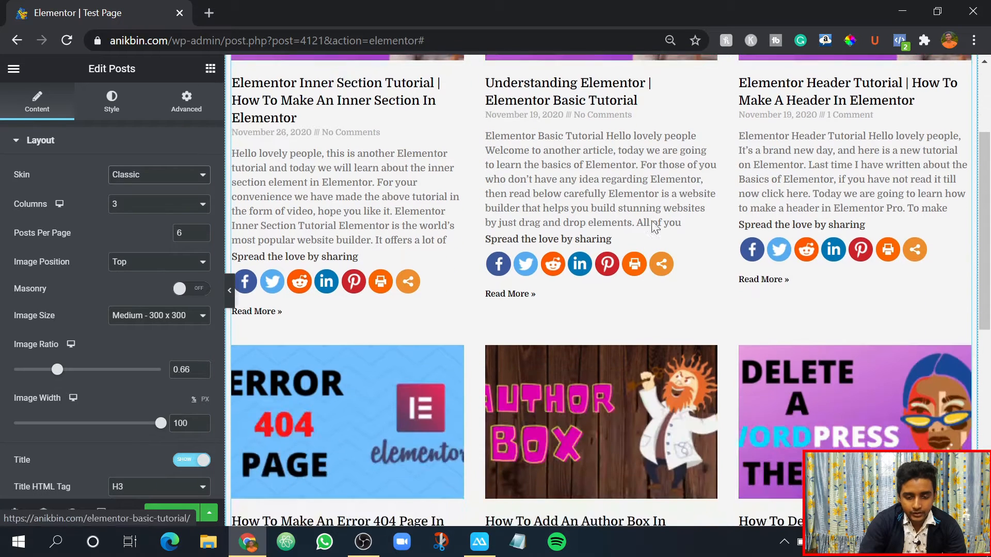
scroll(304, 360, "down", 1)
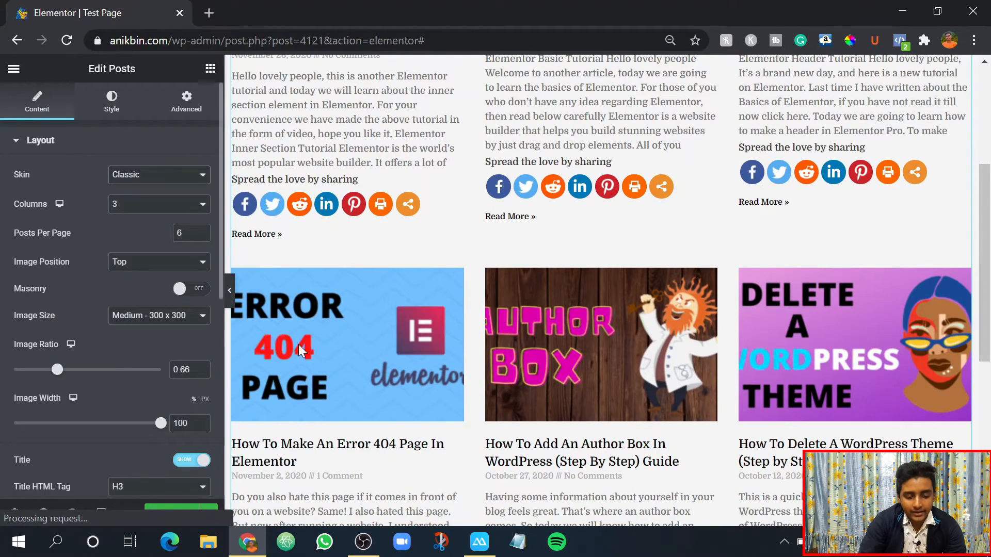
scroll(536, 351, "down", 3)
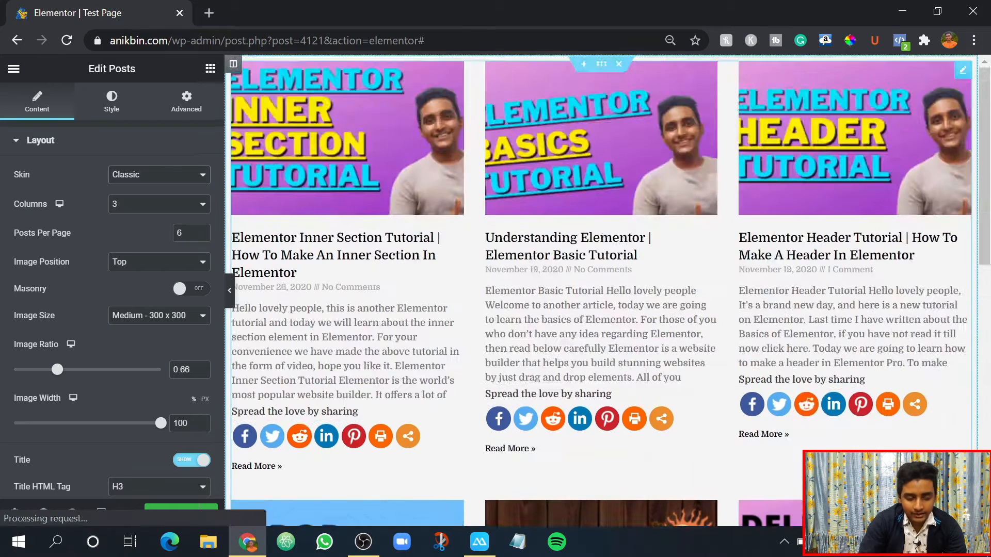
scroll(506, 233, "up", 7)
- Set the Posts widget's image size to Medium Large - 768 x 0 and check the post thumbnails
scroll(57, 259, "down", 2)
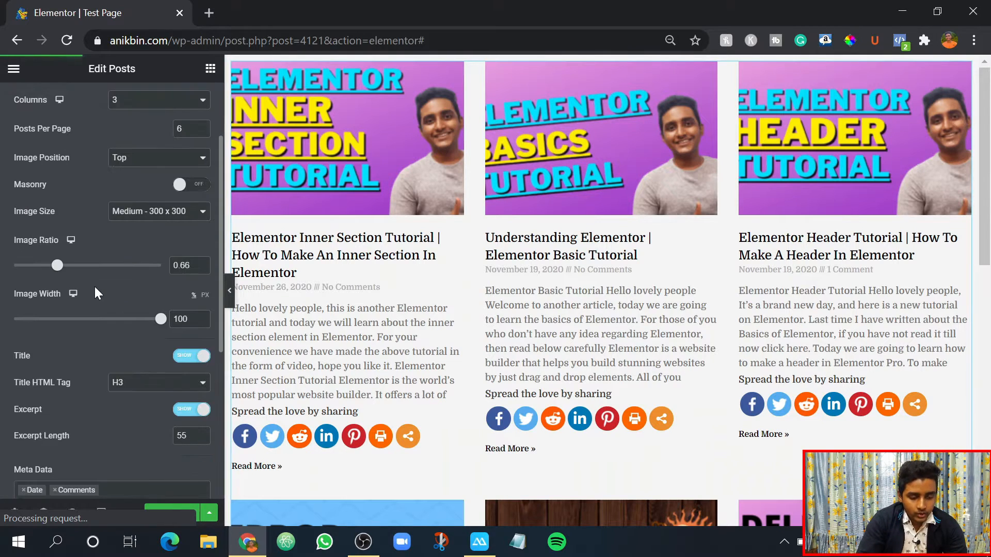
left_click(125, 221)
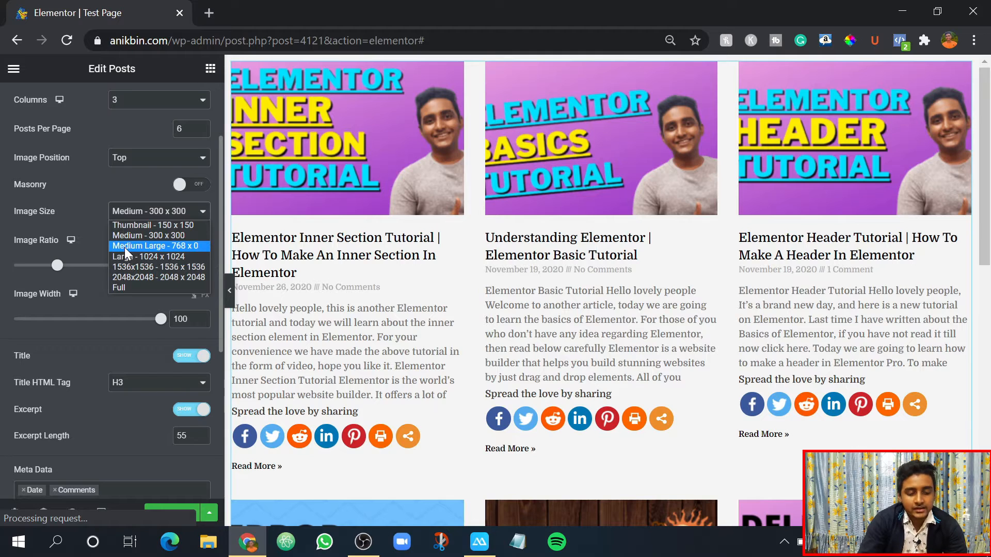
left_click(125, 247)
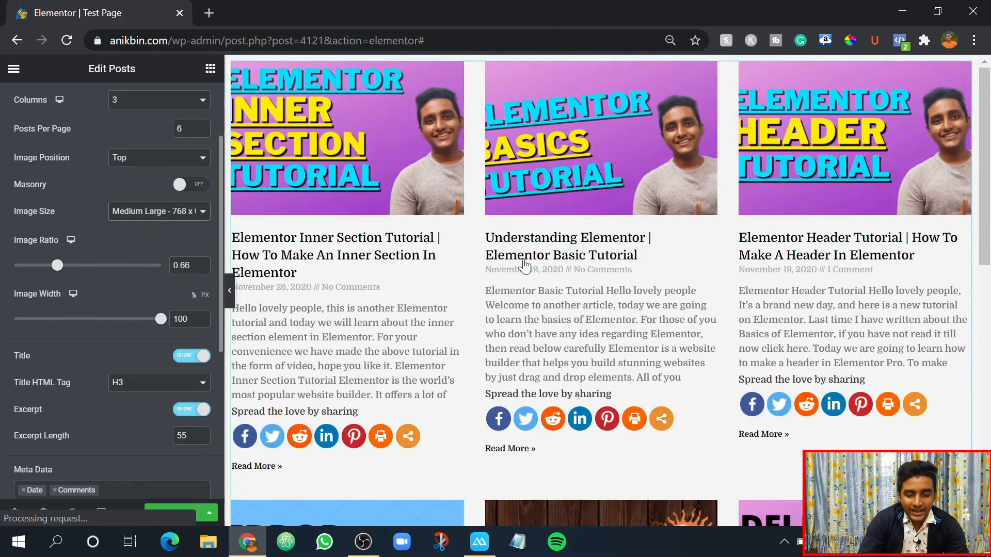
scroll(458, 298, "down", 5)
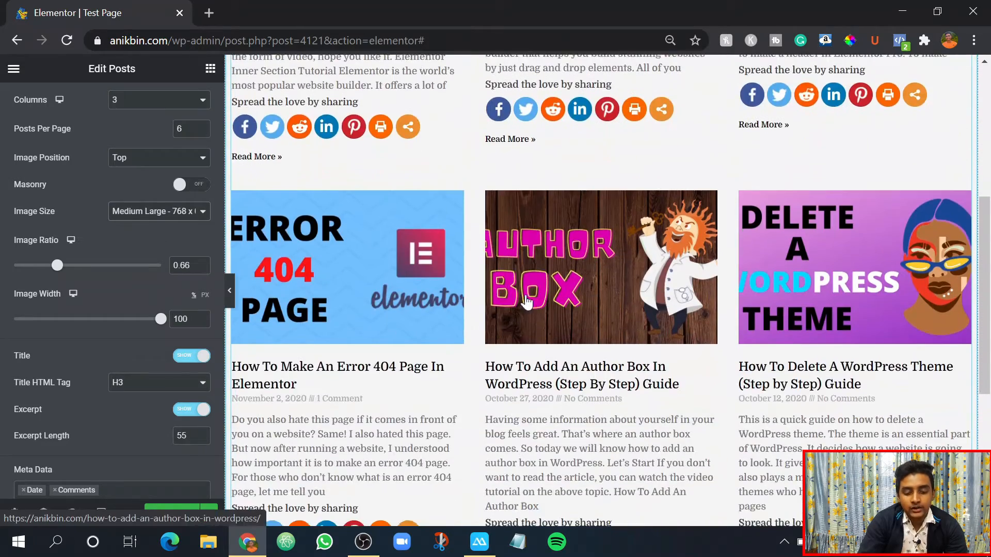
scroll(481, 275, "down", 5)
scroll(502, 314, "up", 10)
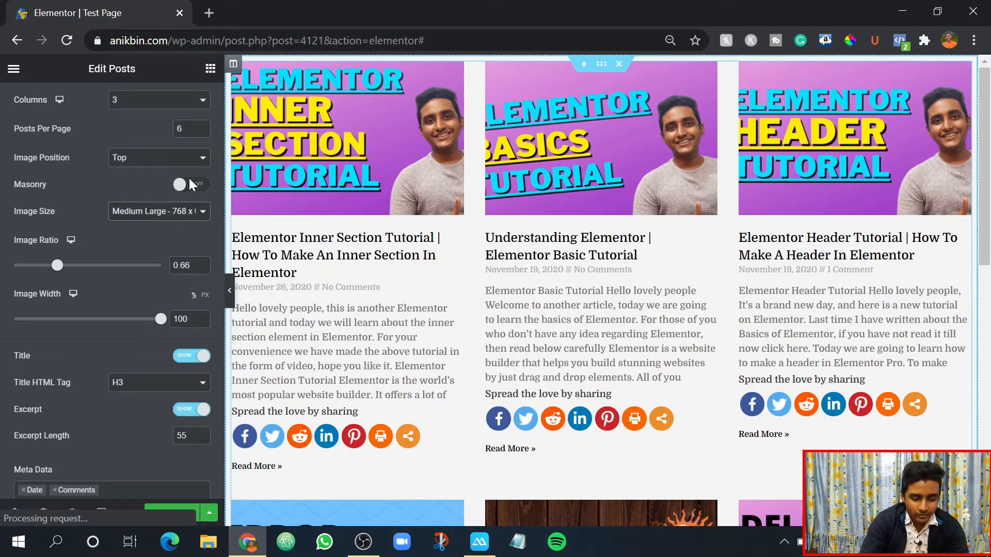
left_click(124, 220)
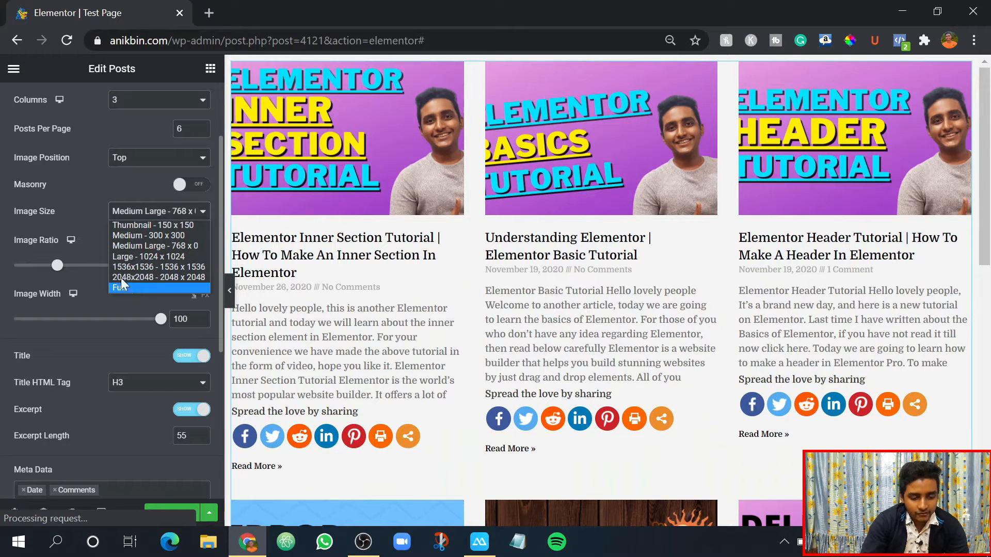
left_click(124, 216)
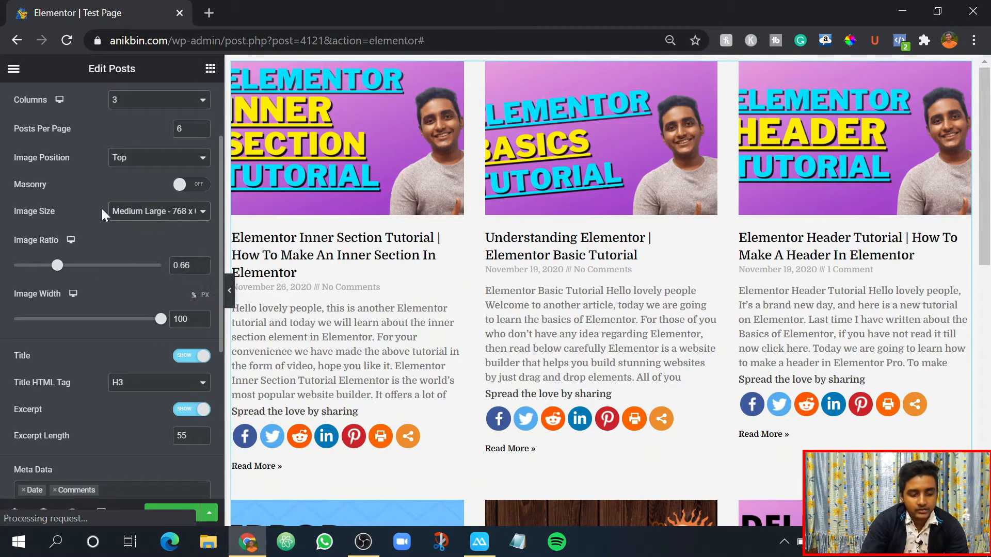
left_click(121, 211)
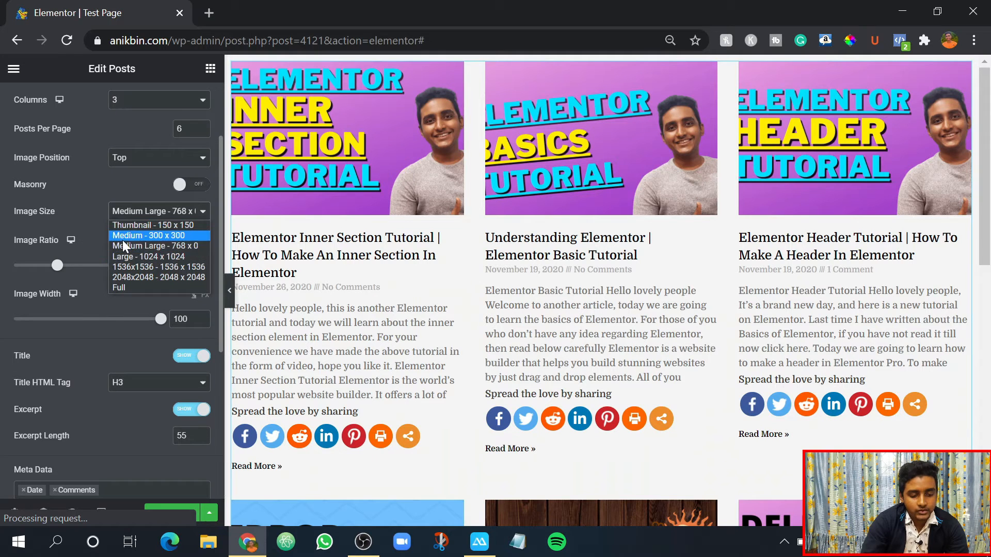
left_click(129, 186)
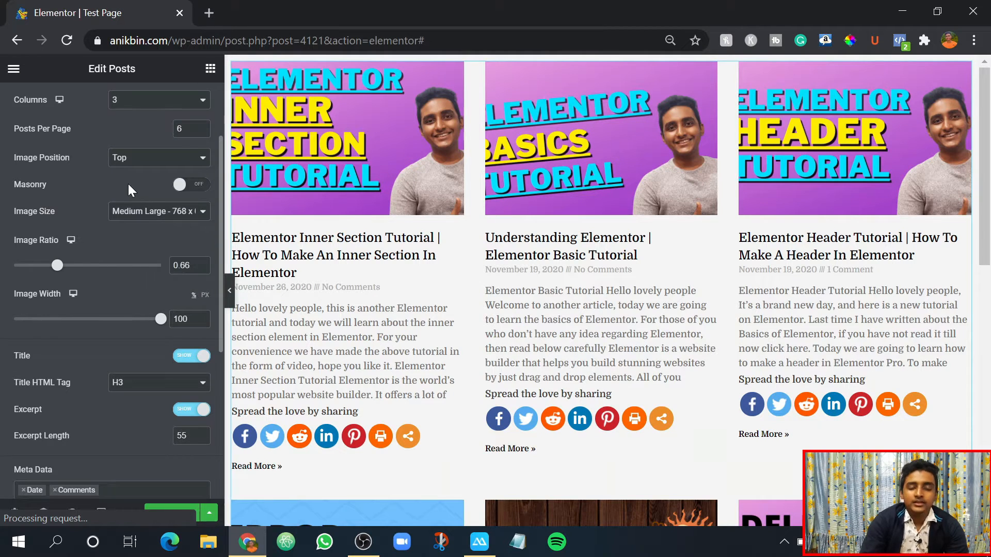
scroll(131, 206, "up", 2)
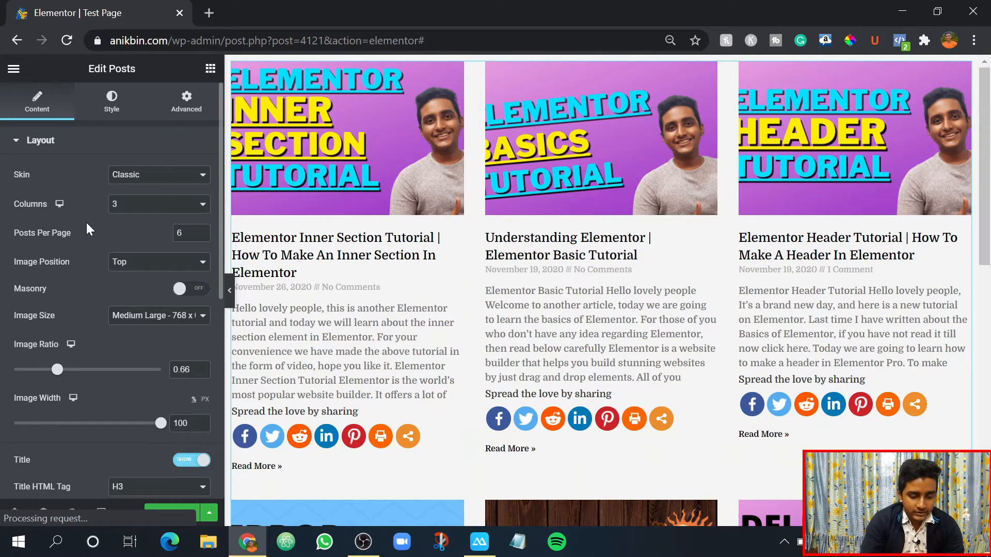
- Switch the Posts widget's image width unit to PX and set the width to 337
scroll(86, 222, "down", 5)
scroll(88, 219, "up", 5)
scroll(65, 274, "down", 2)
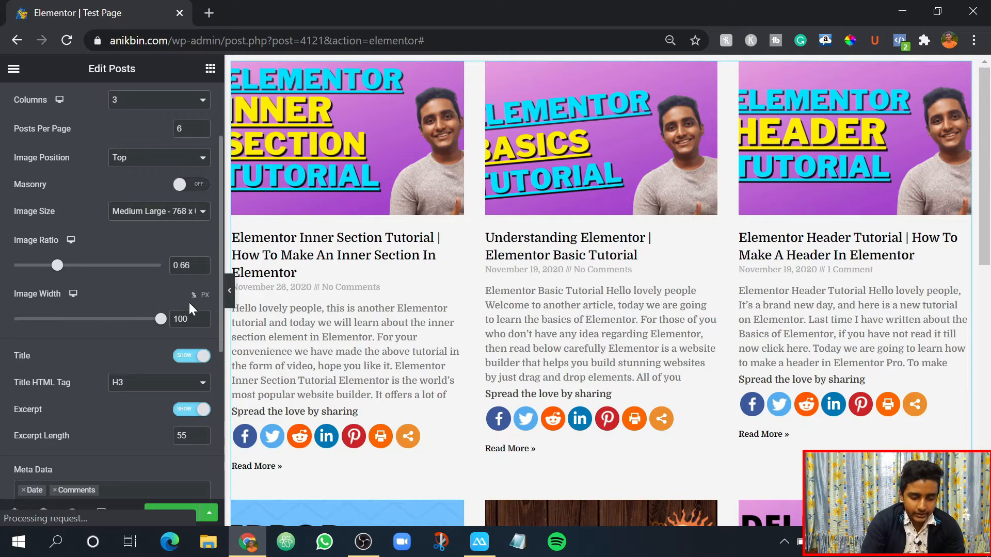
left_click(205, 297)
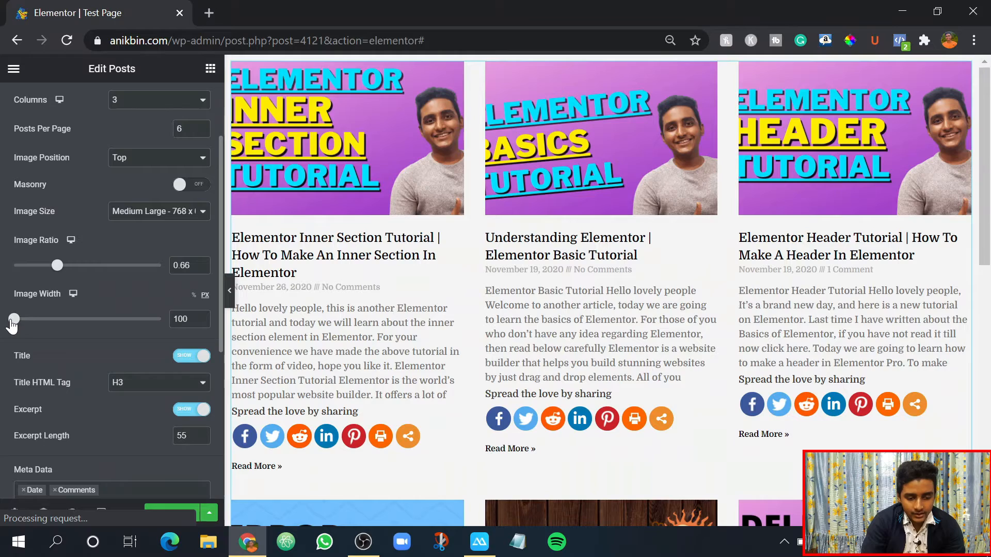
left_click_drag(13, 320, 93, 338)
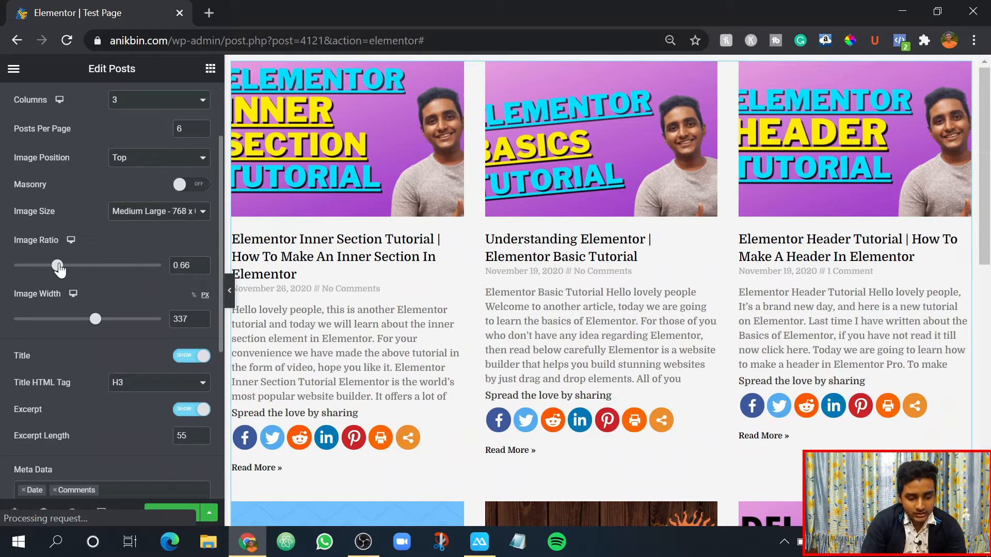
- Reduce the Posts widget's image ratio to 0.54 and check how the thumbnails are cropped across the post grid
left_click_drag(58, 267, 51, 268)
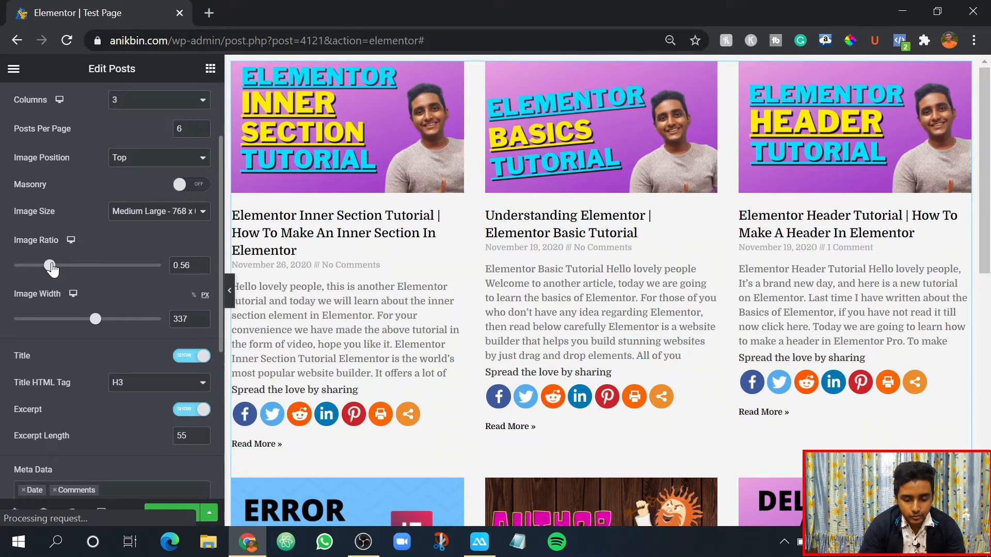
scroll(401, 163, "down", 9)
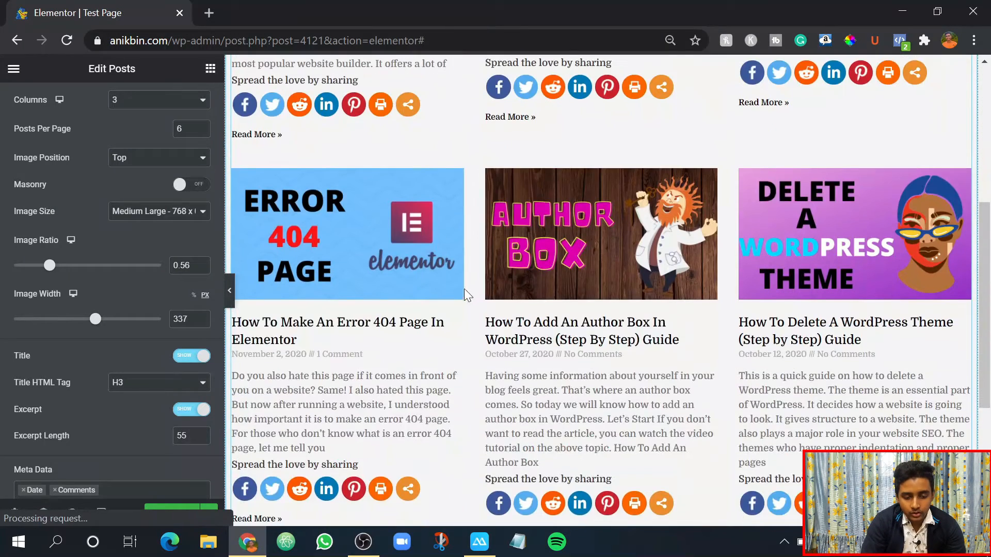
scroll(444, 275, "up", 3)
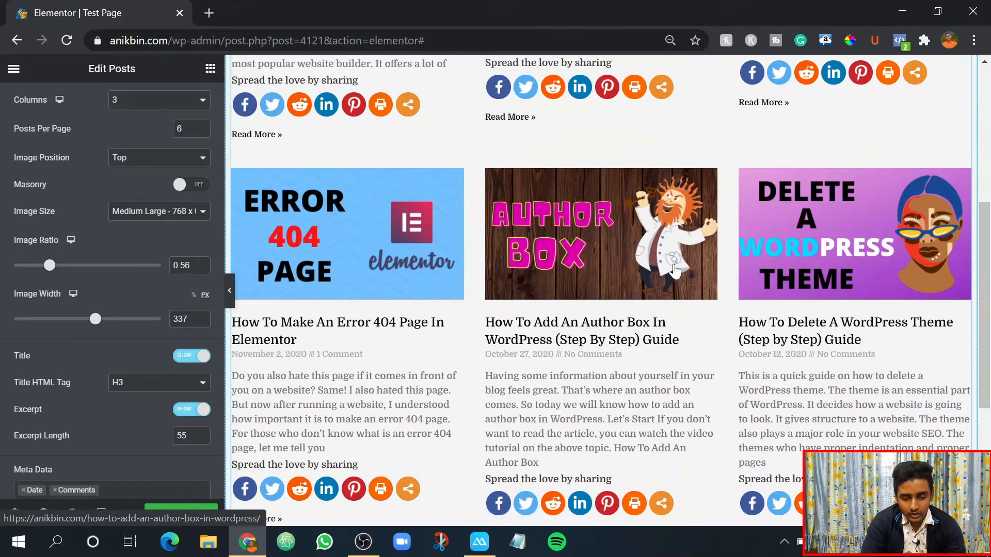
scroll(598, 310, "up", 5)
left_click(201, 268)
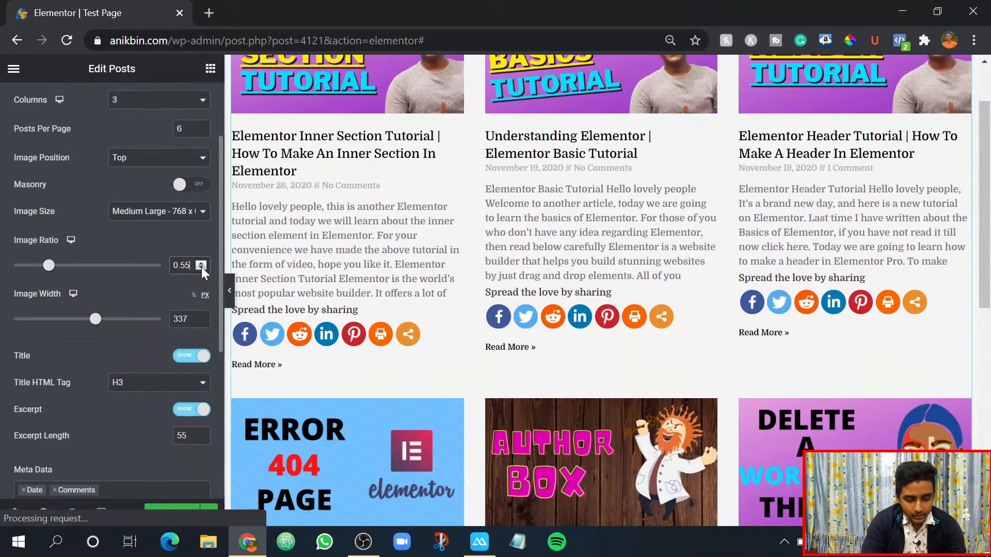
left_click(201, 268)
scroll(595, 380, "down", 3)
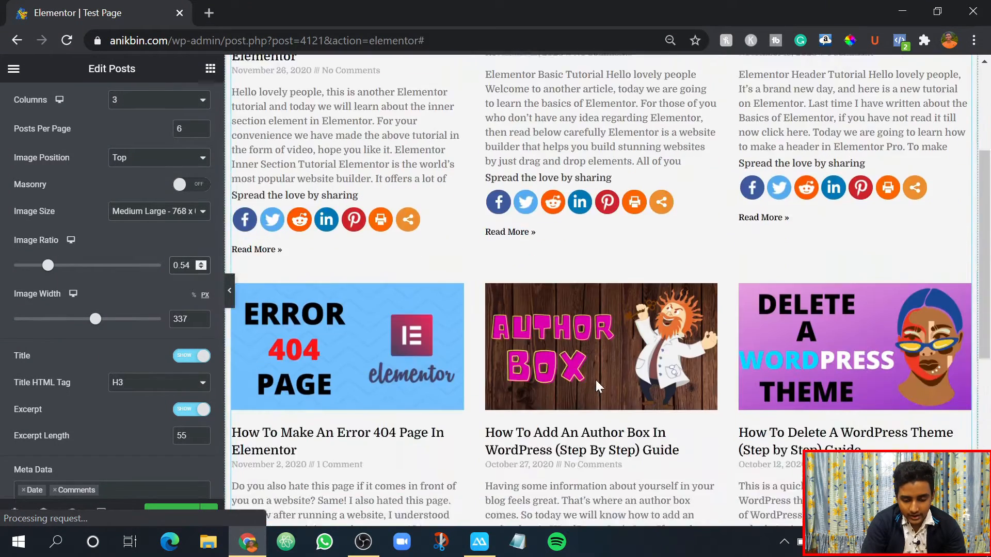
scroll(422, 377, "up", 3)
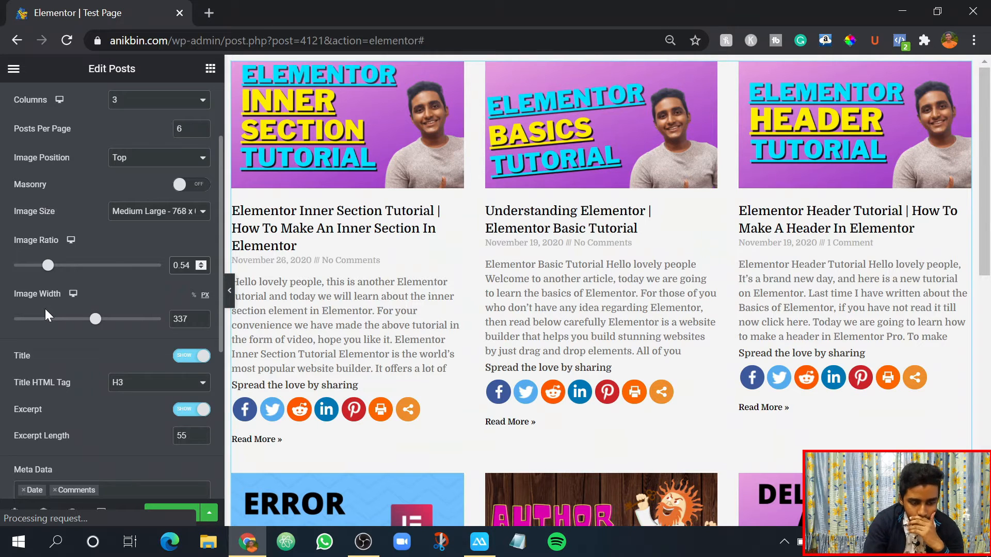
- Try a 2-column layout for the Posts widget and look through the resulting grid
scroll(45, 315, "up", 2)
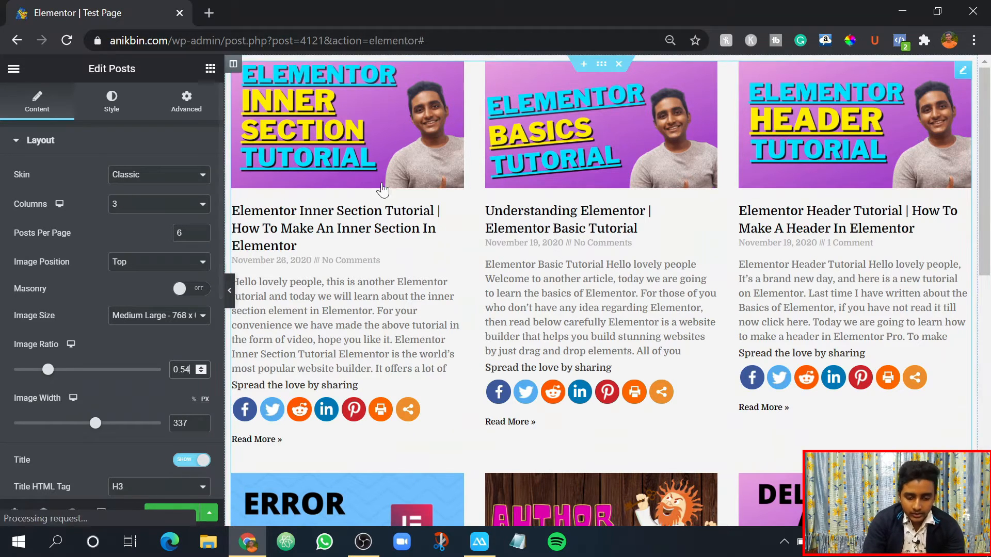
left_click(137, 206)
left_click(122, 227)
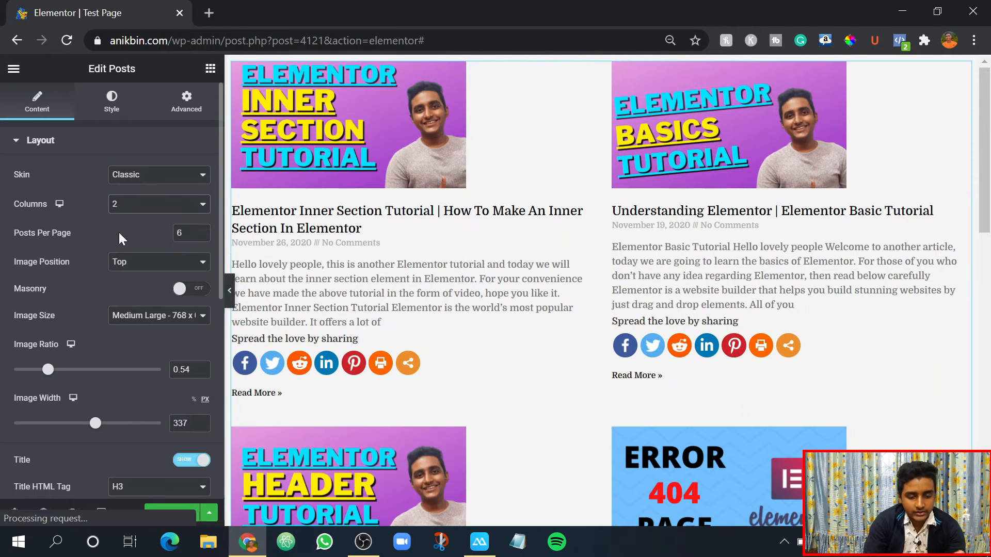
scroll(638, 201, "down", 15)
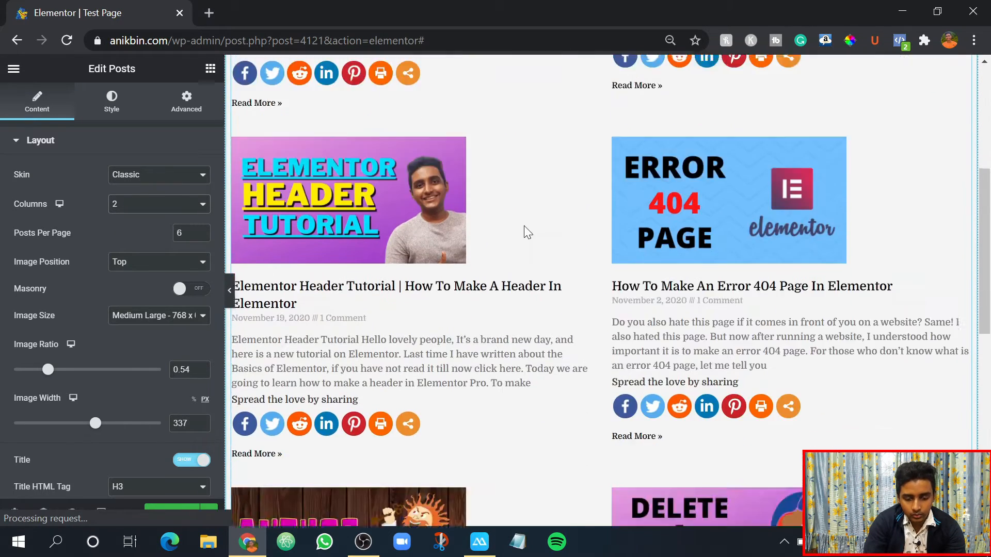
scroll(537, 341, "up", 10)
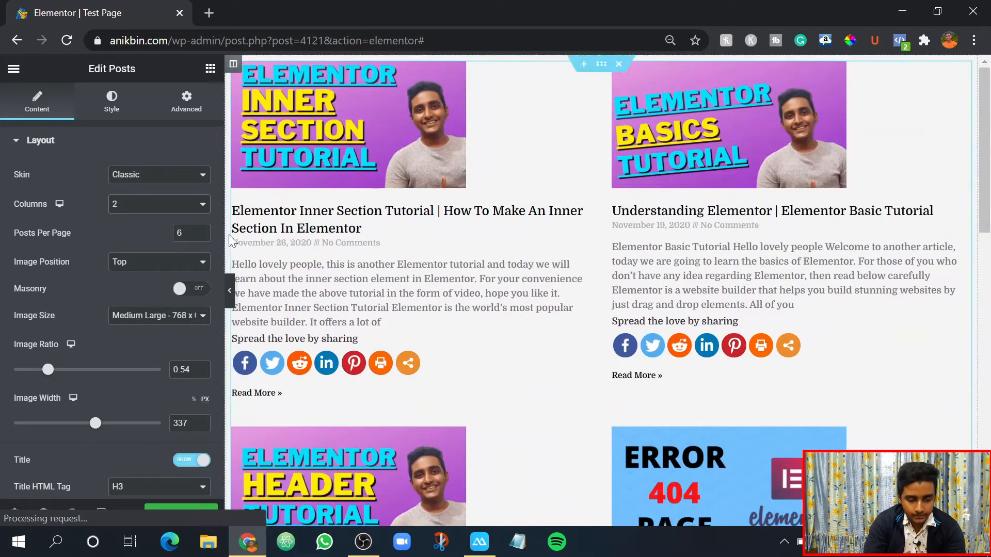
- Try a single-column layout for the Posts widget and return it to 3 columns
left_click(155, 206)
left_click(132, 217)
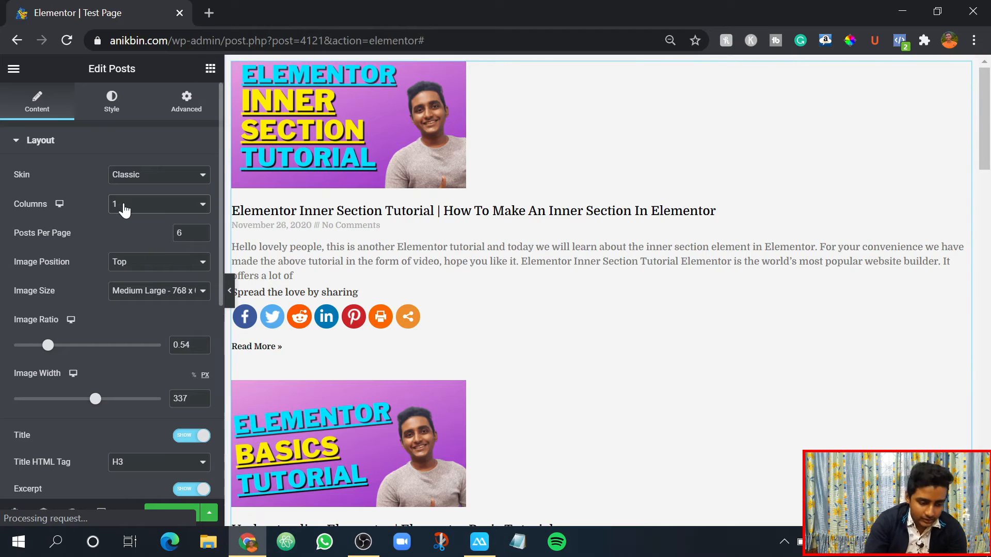
left_click(123, 206)
left_click(119, 238)
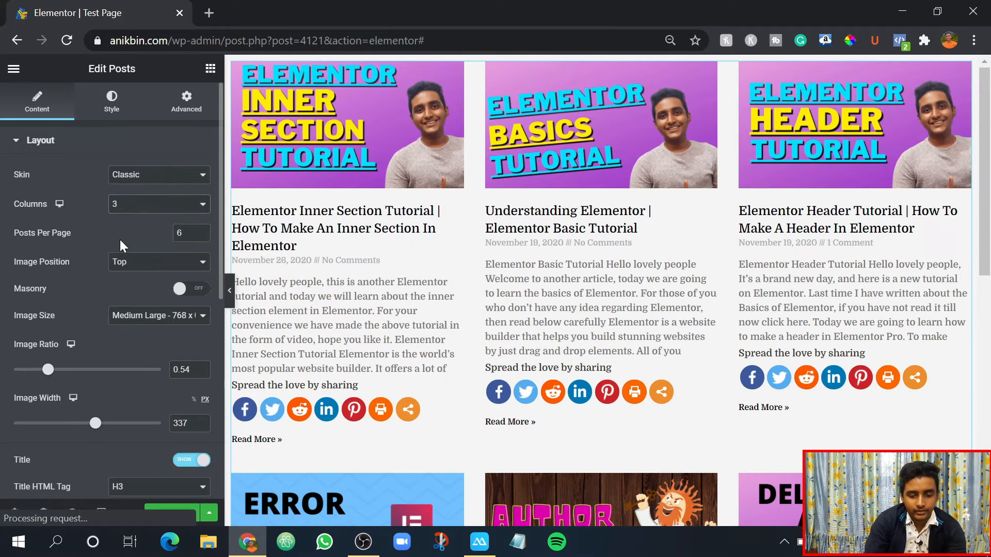
- Try a 4-column layout for the Posts widget, switch back to 3 columns and review the grid
left_click(147, 203)
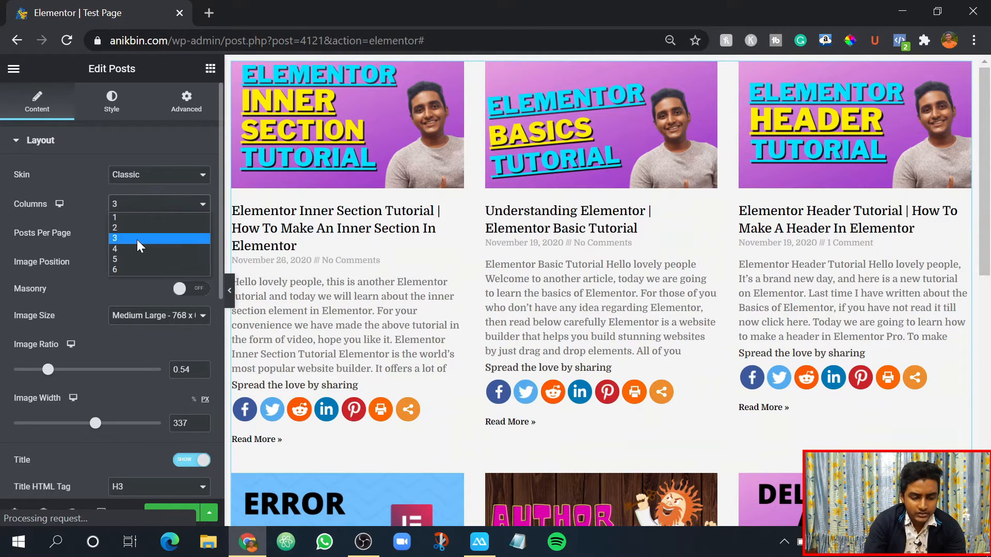
left_click(135, 244)
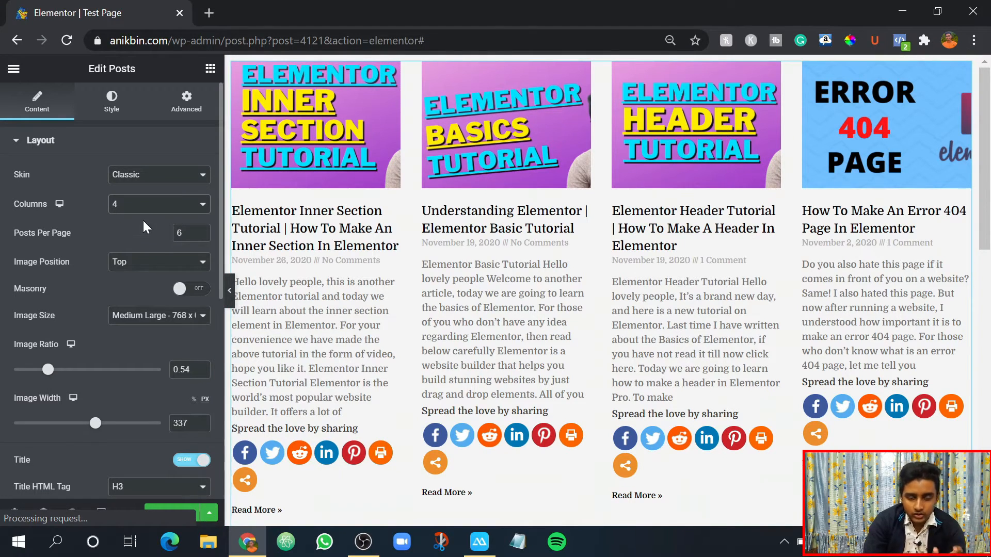
left_click(132, 205)
left_click(118, 237)
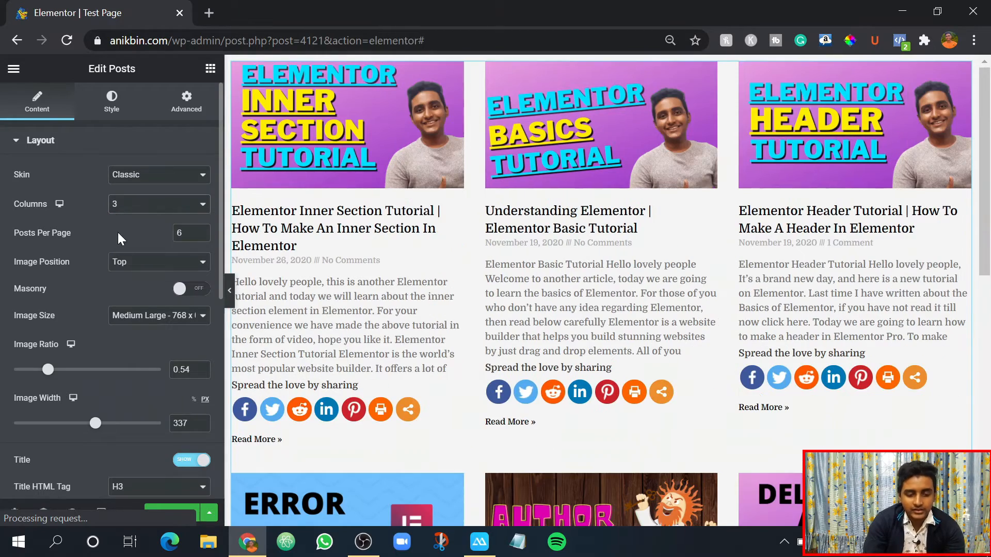
scroll(466, 171, "down", 10)
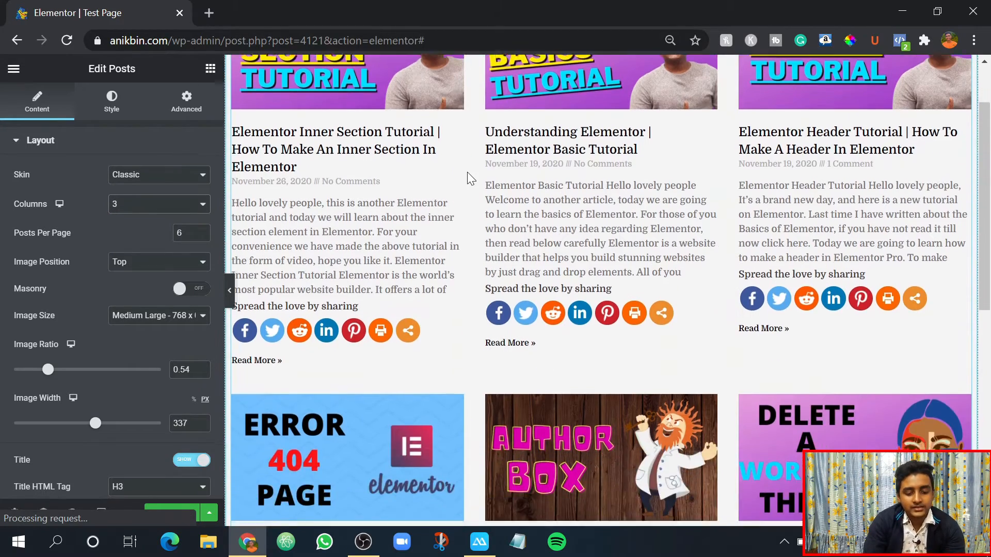
scroll(607, 253, "up", 10)
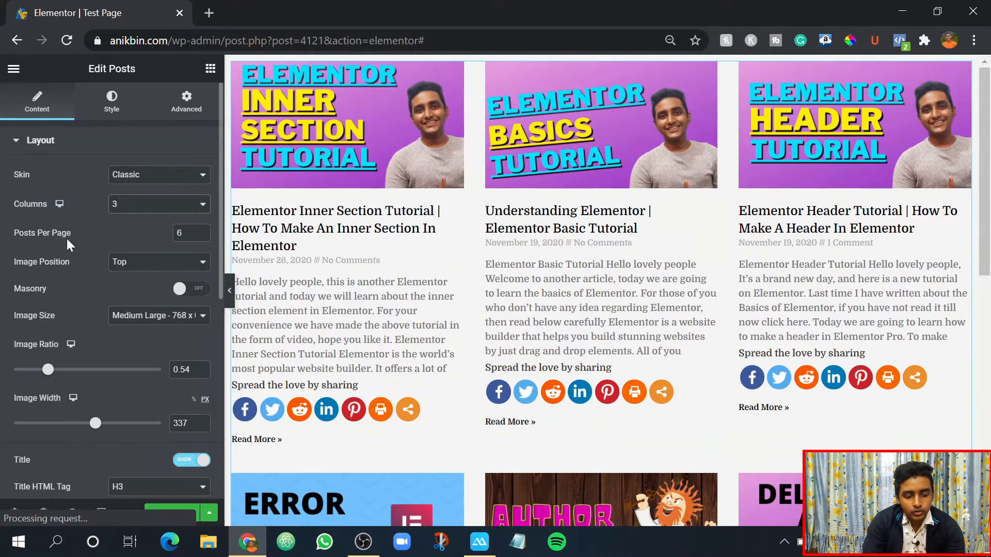
- Try 4 posts per page in the Posts widget and look over the shortened grid
scroll(379, 364, "down", 10)
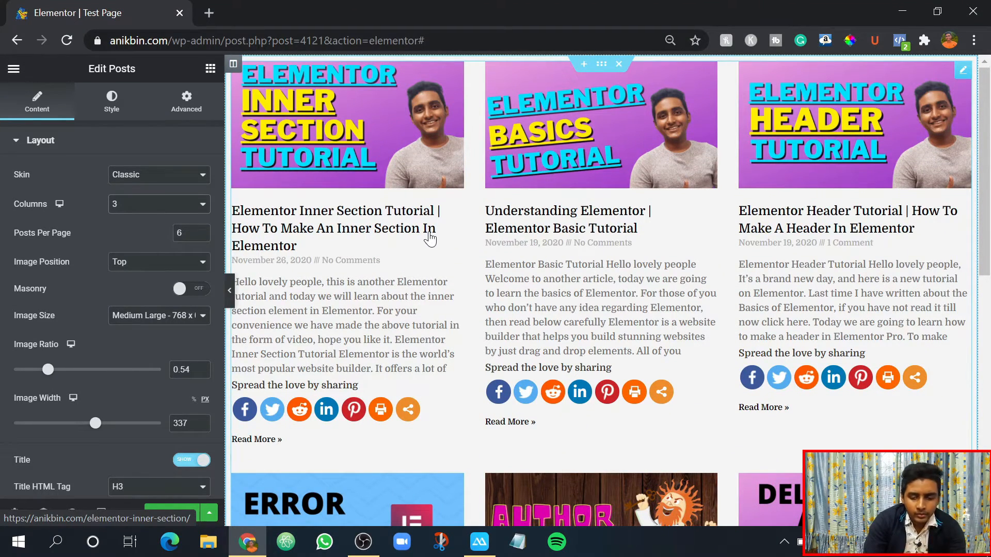
scroll(425, 240, "down", 8)
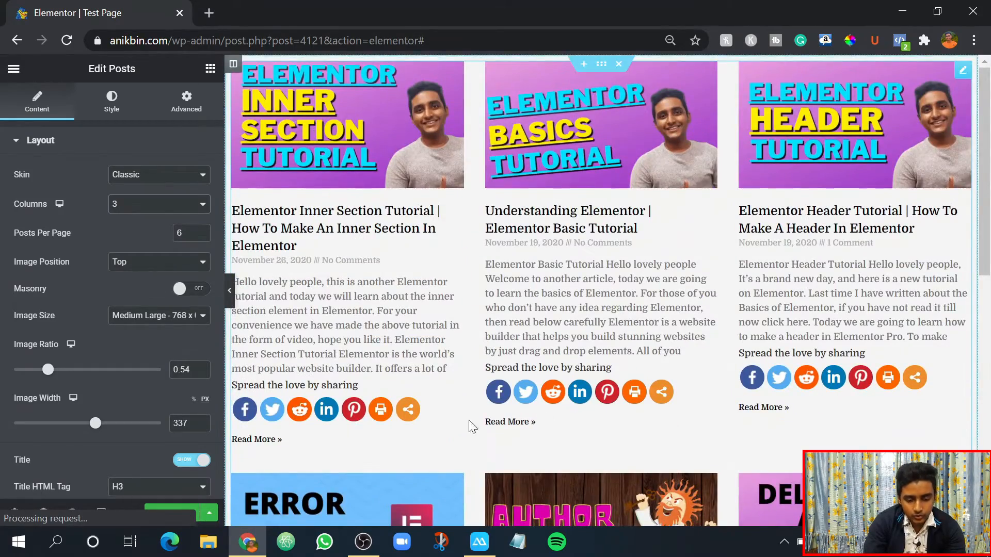
scroll(472, 425, "down", 8)
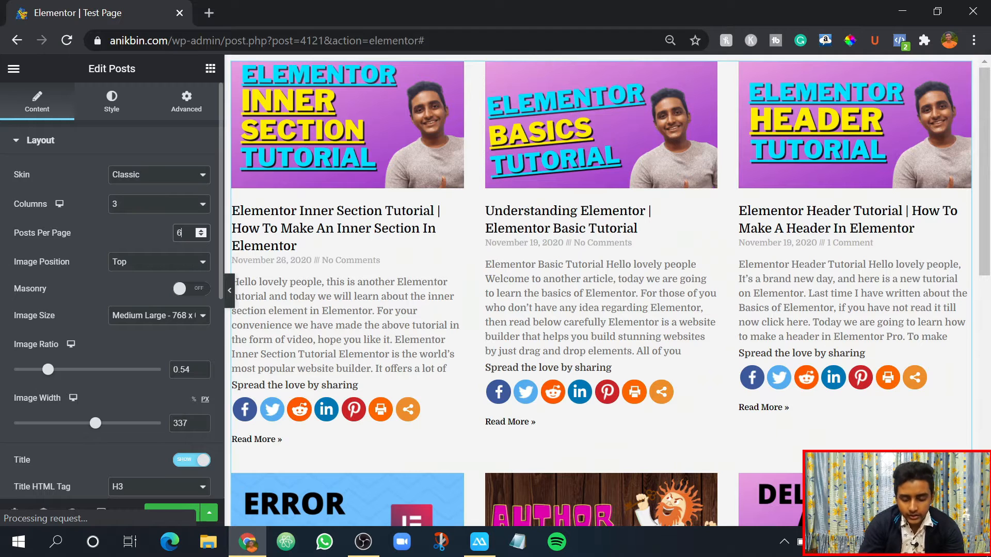
key("BackSpace")
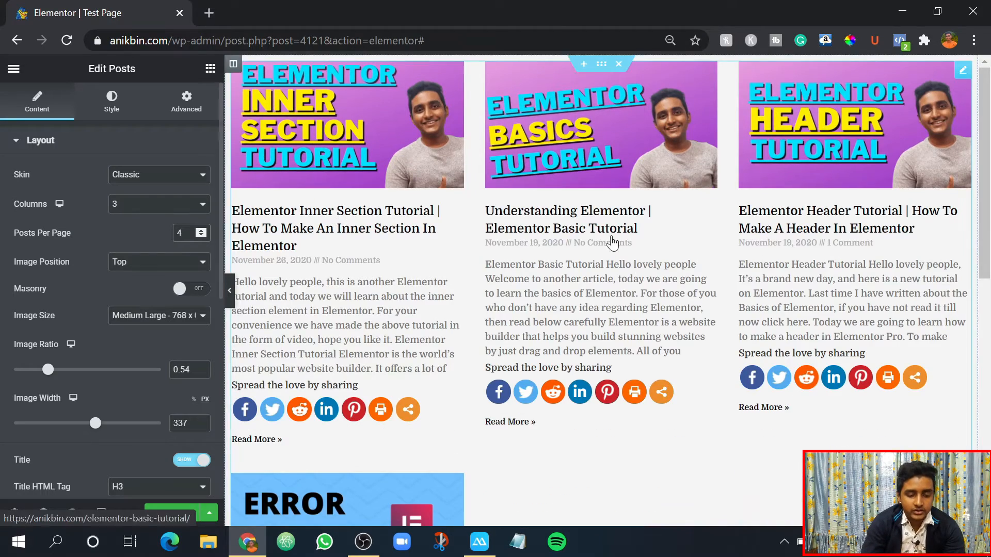
scroll(567, 261, "down", 10)
scroll(373, 285, "up", 10)
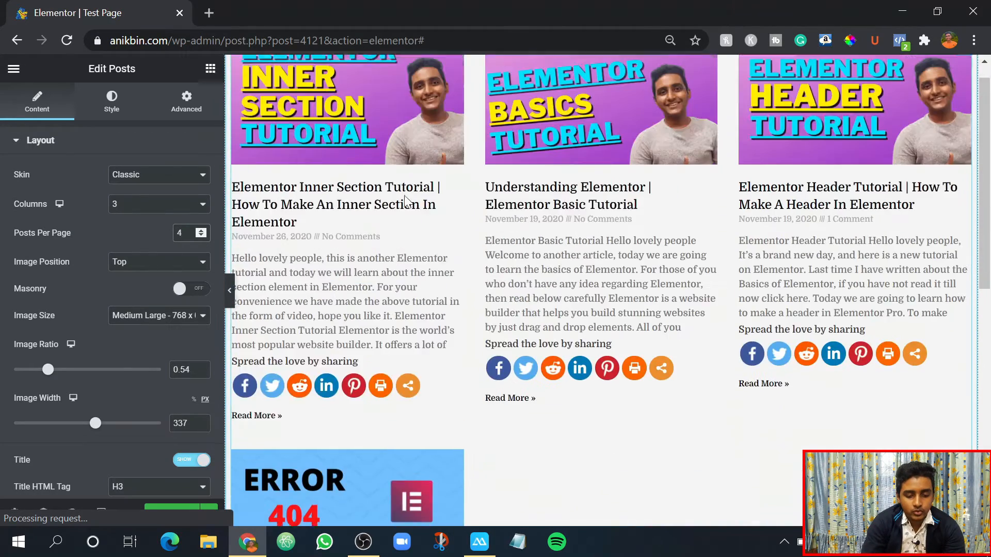
- Try 7 posts per page in the Posts widget and inspect the grid down to its last row
left_click(201, 233)
left_click(200, 233)
left_click(200, 232)
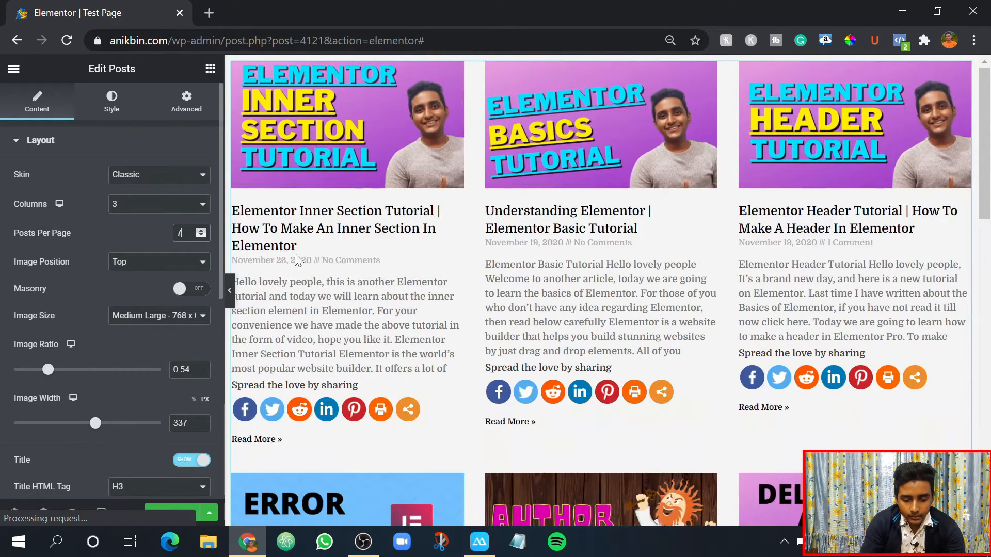
scroll(297, 259, "down", 15)
scroll(449, 328, "up", 4)
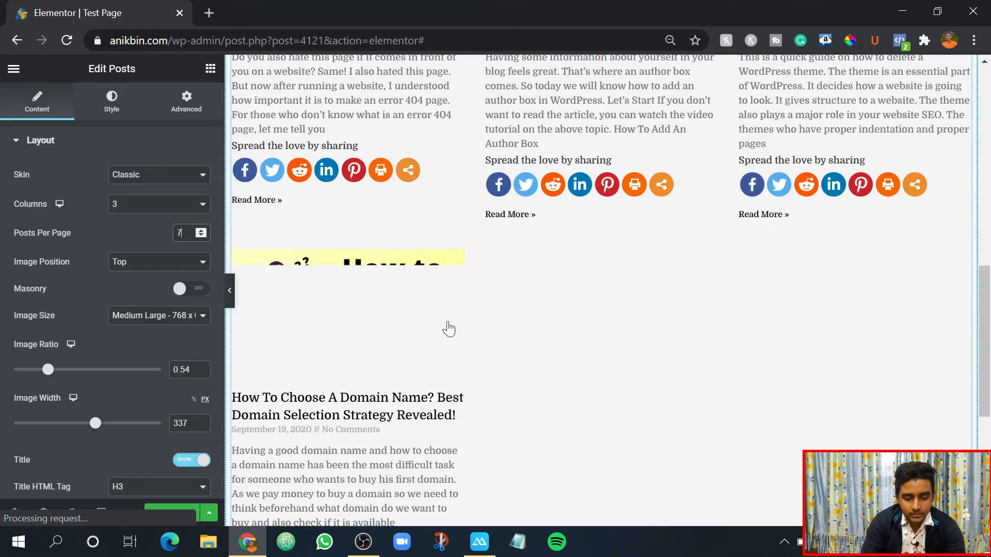
scroll(473, 336, "up", 5)
scroll(580, 351, "down", 11)
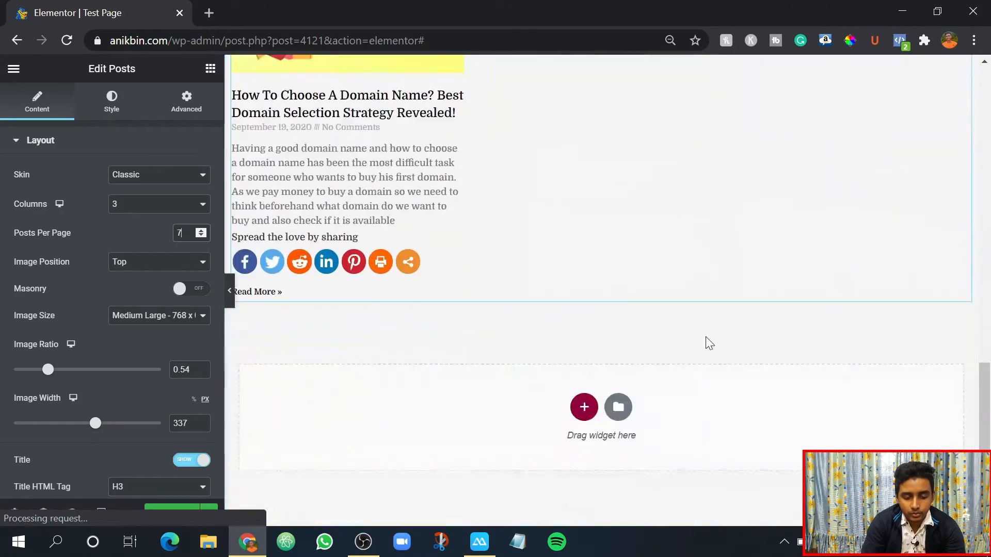
scroll(705, 337, "up", 12)
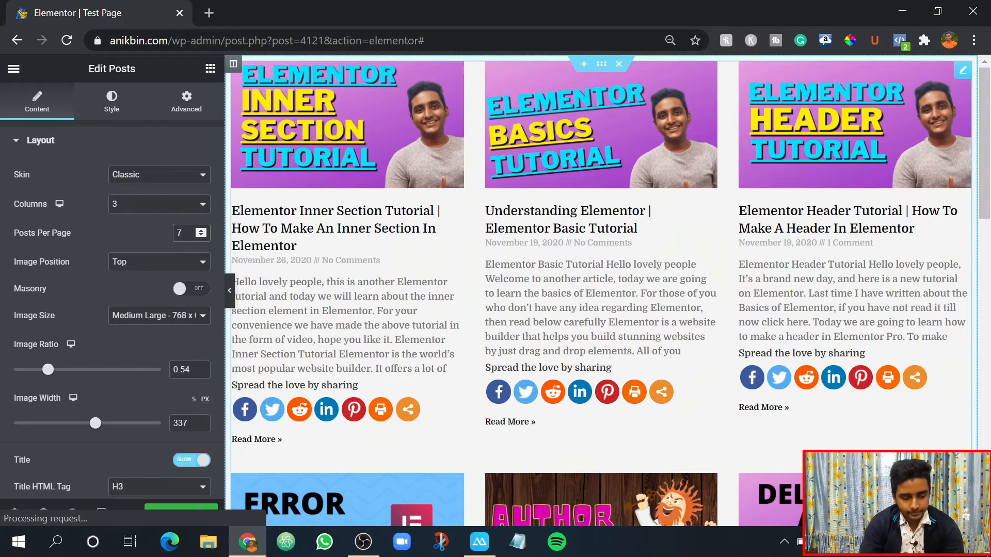
- Set the Posts widget's posts per page back to 6
key("BackSpace")
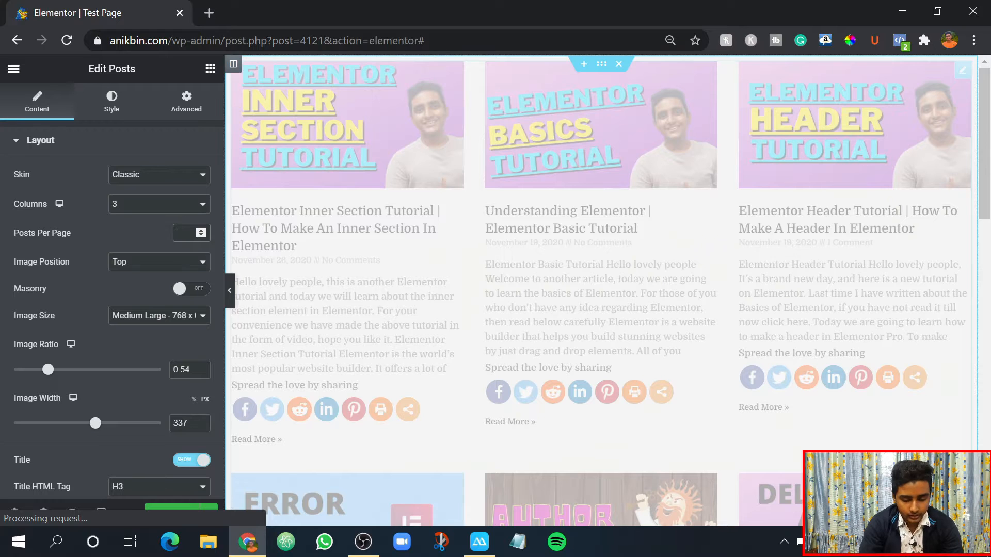
type("6")
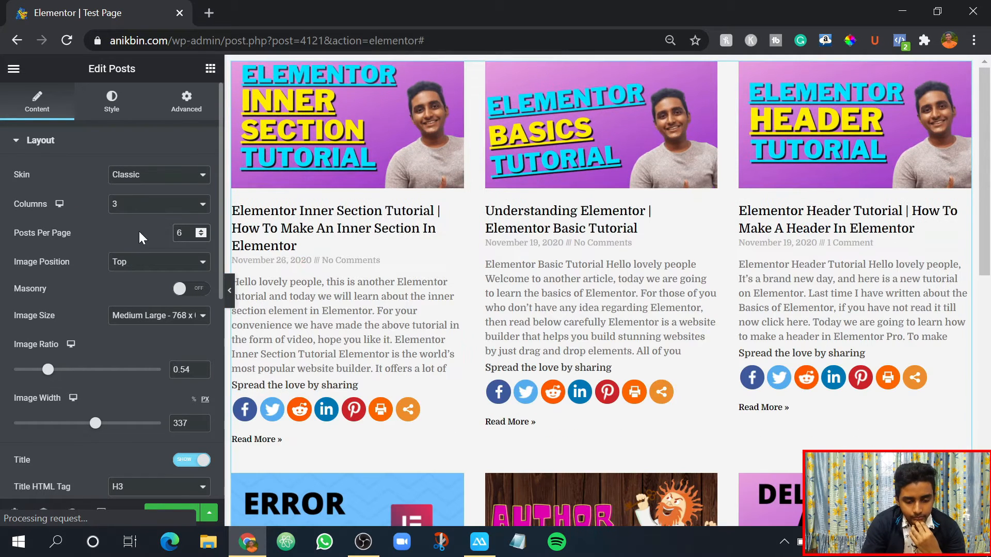
scroll(75, 308, "down", 4)
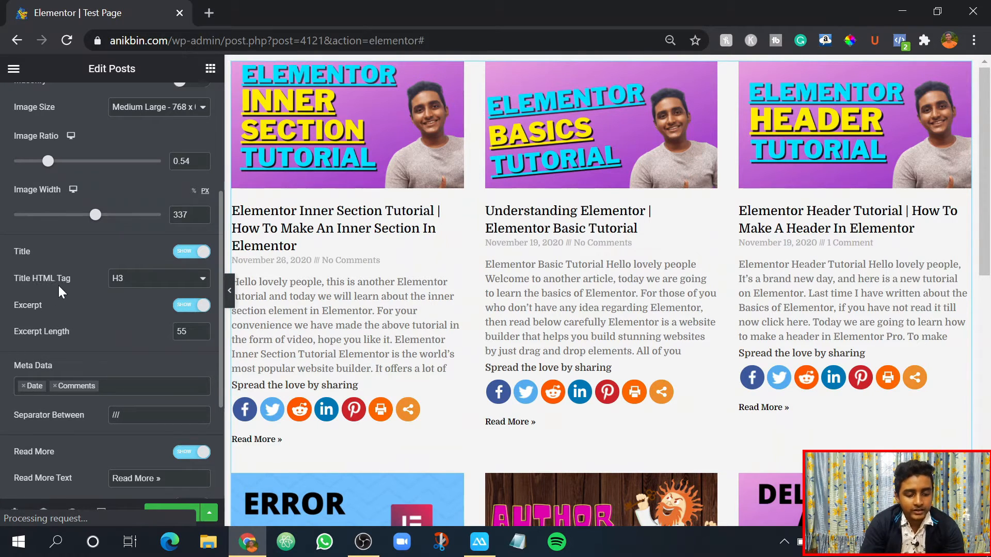
- Try H2 as the post titles' HTML tag and set it back to H3
left_click(114, 283)
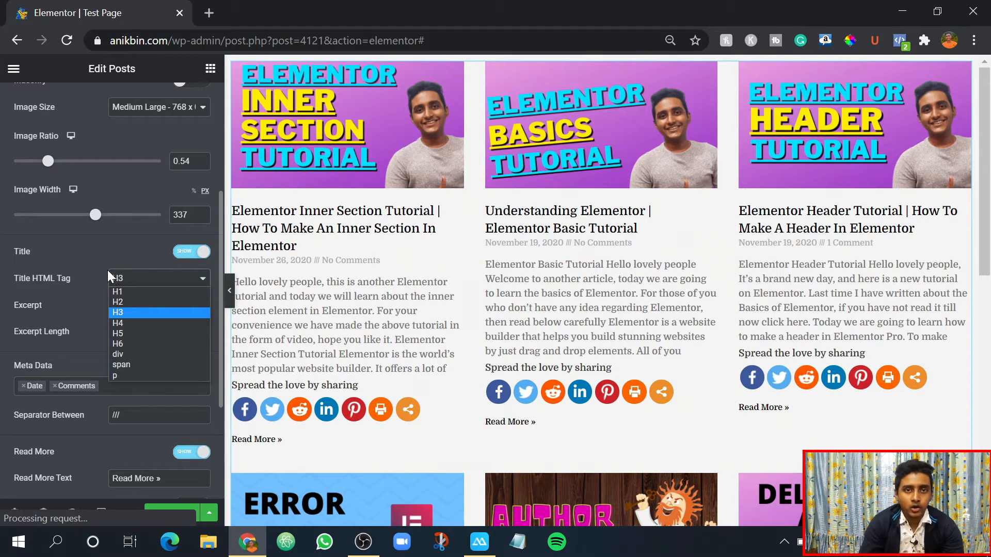
left_click(122, 299)
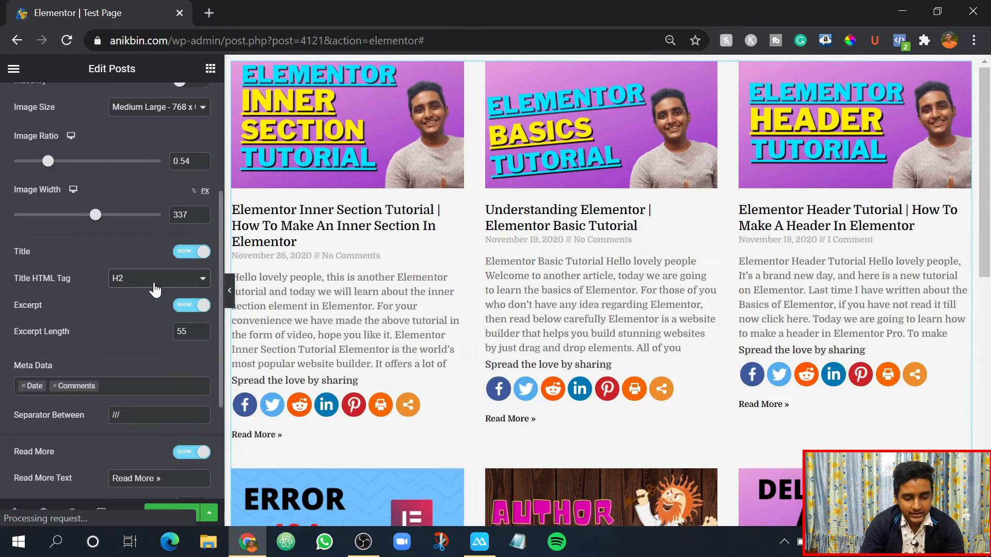
left_click(150, 283)
left_click(146, 314)
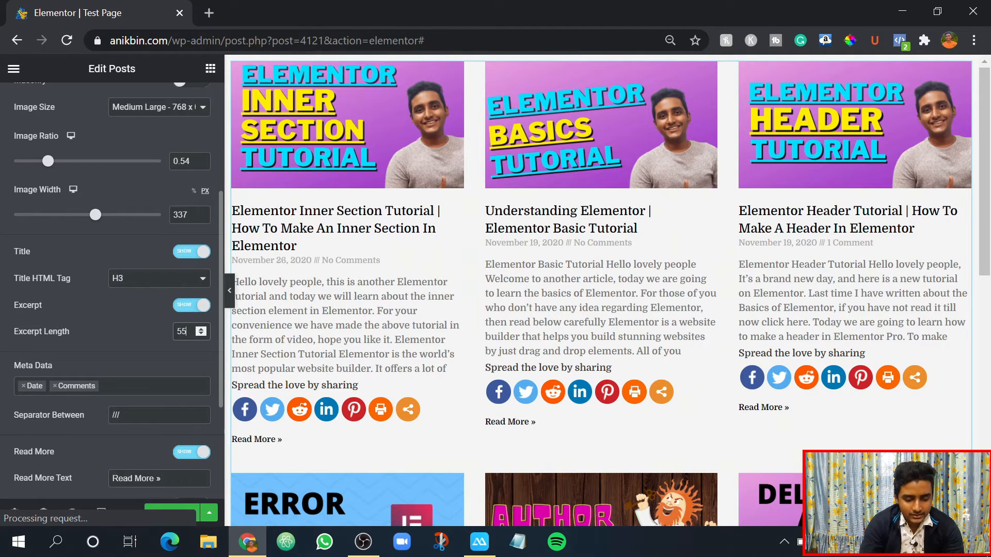
- Set the Posts widget's excerpt length to 33 and switch the excerpt off
key("BackSpace")
key("BackSpace")
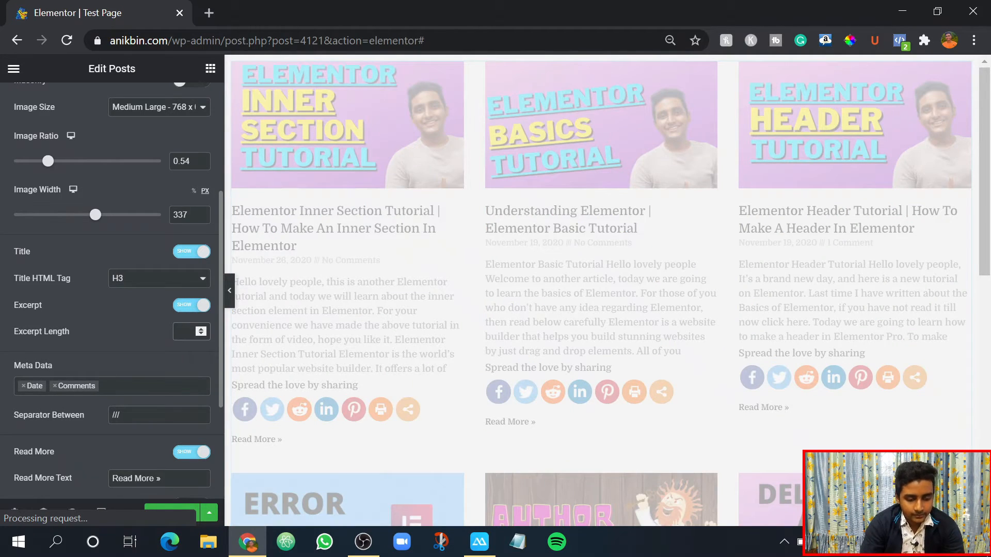
type("33")
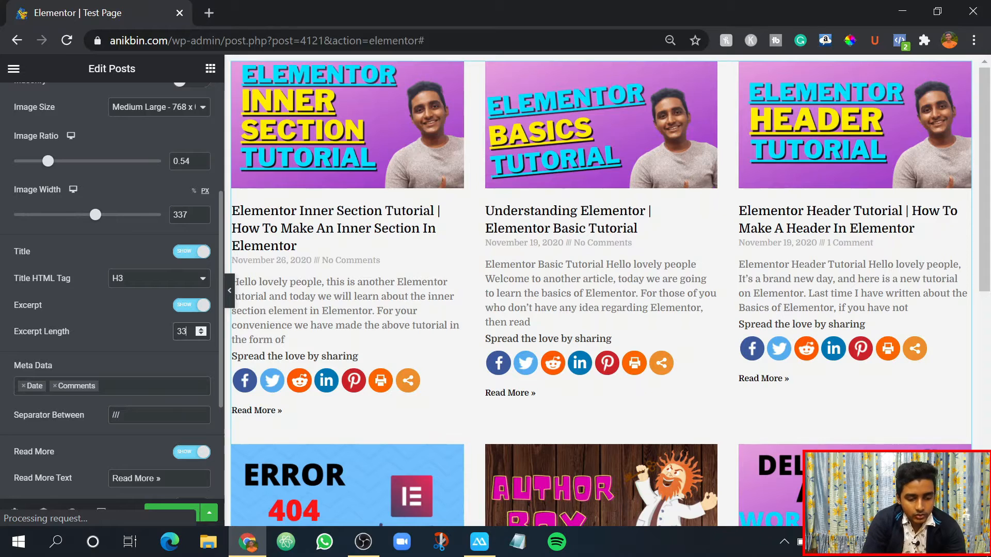
left_click(177, 311)
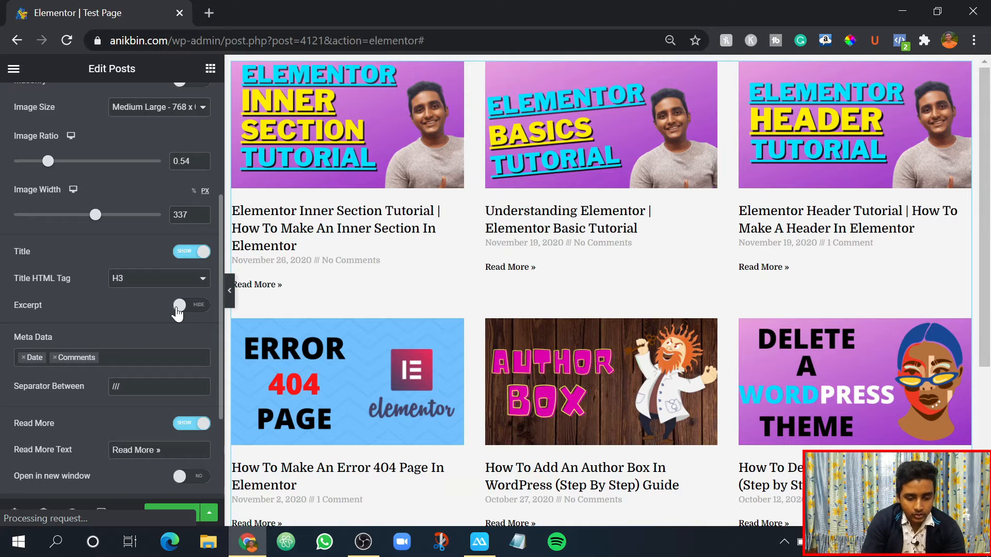
- Remove the Date and Comments entries from the Posts widget's metadata
scroll(177, 312, "down", 2)
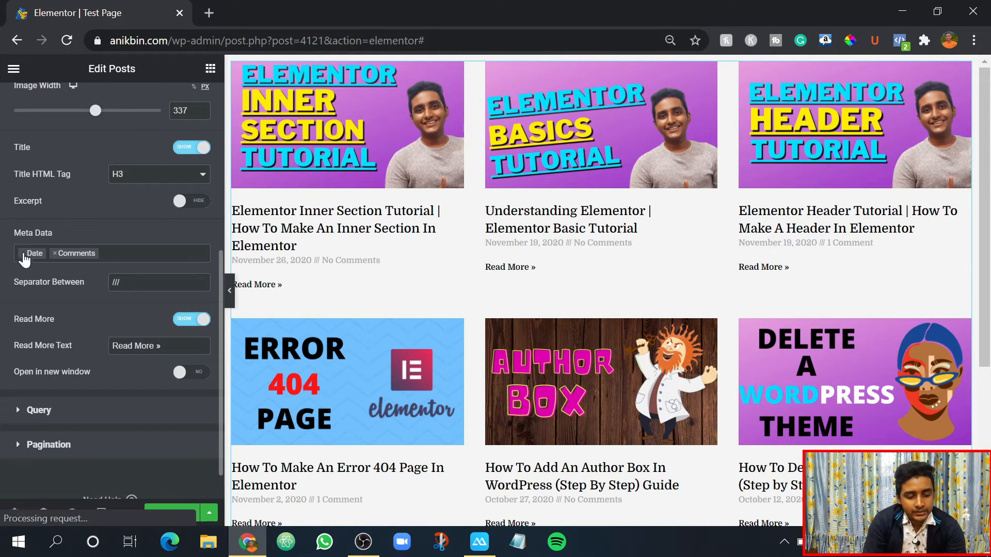
left_click(95, 260)
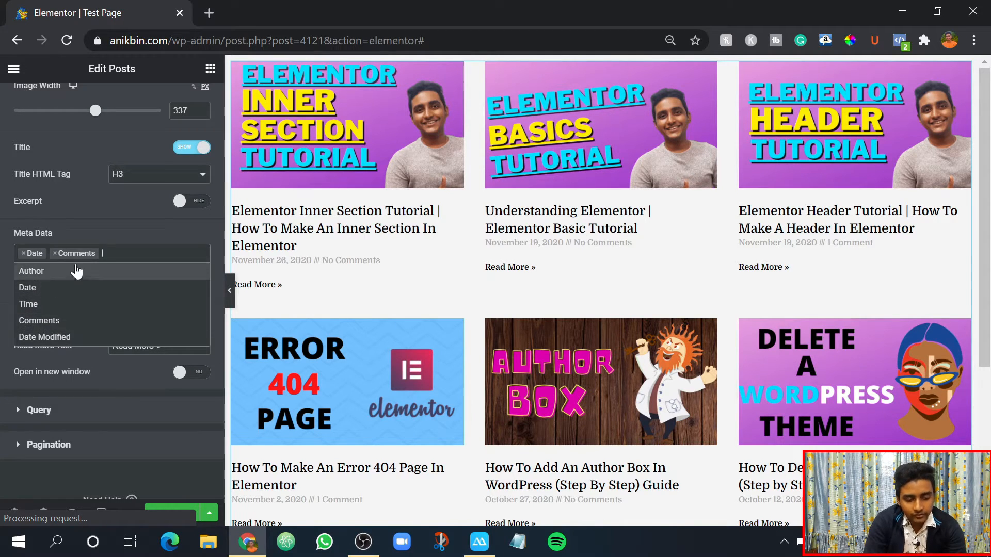
left_click(104, 233)
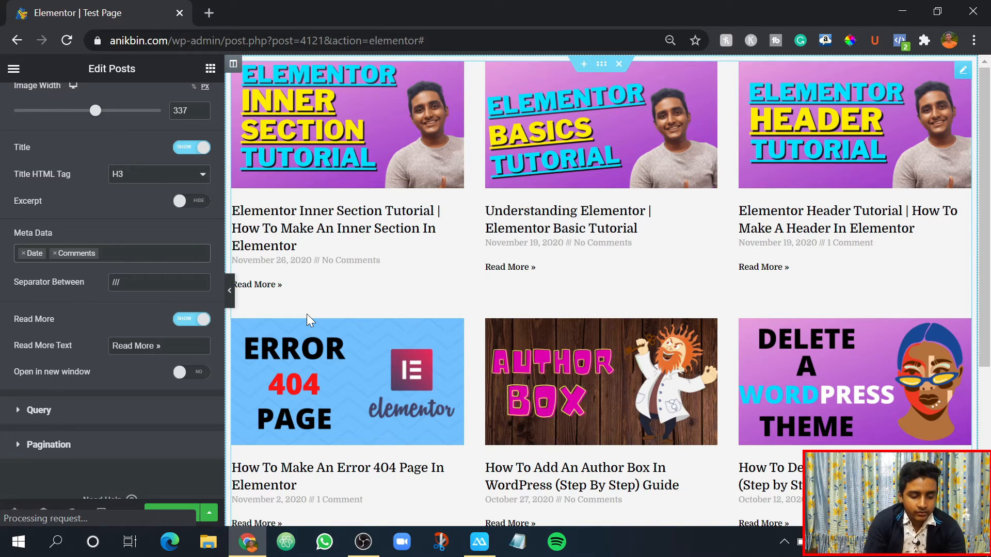
left_click(23, 254)
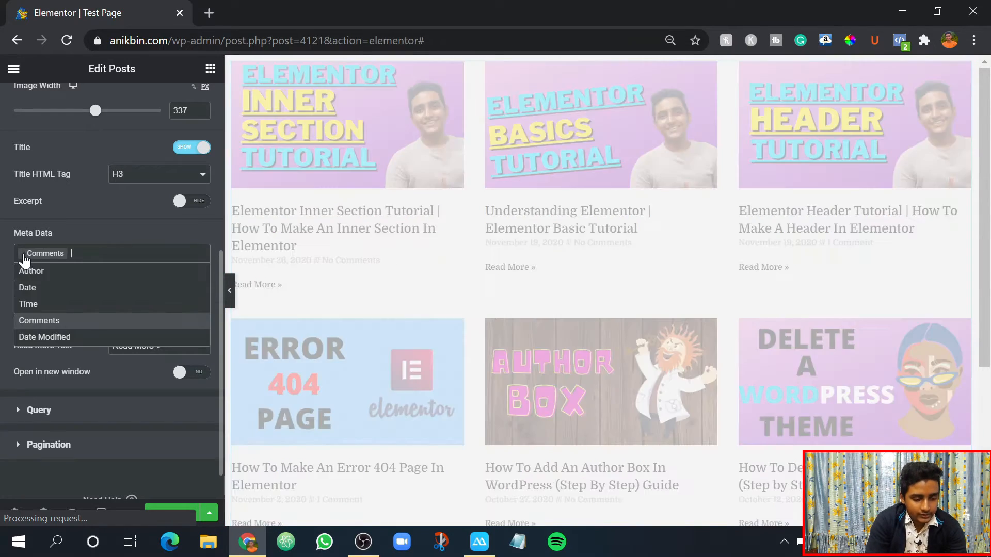
left_click(23, 253)
left_click(69, 232)
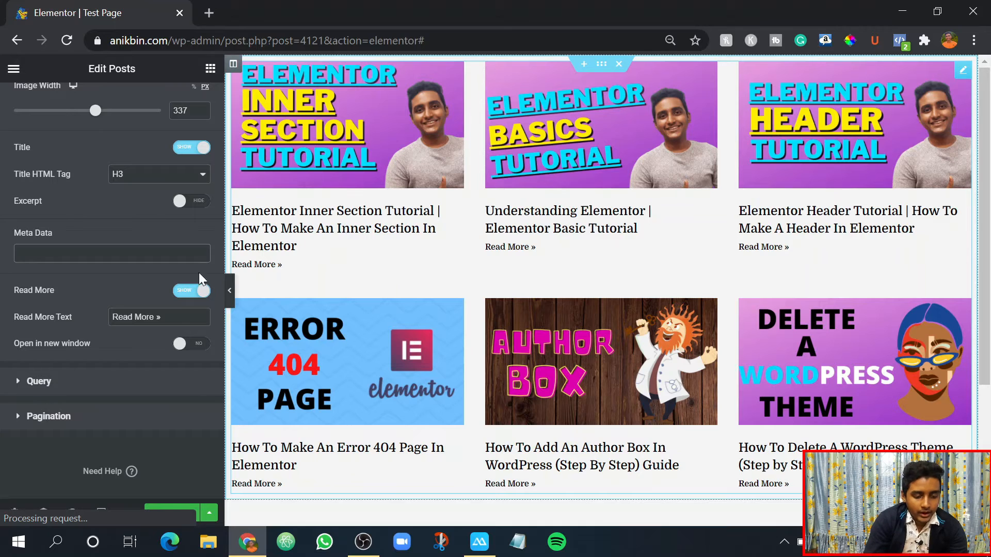
- Add Author and Time to the posts' metadata and check the line under the first post title up close
left_click(103, 253)
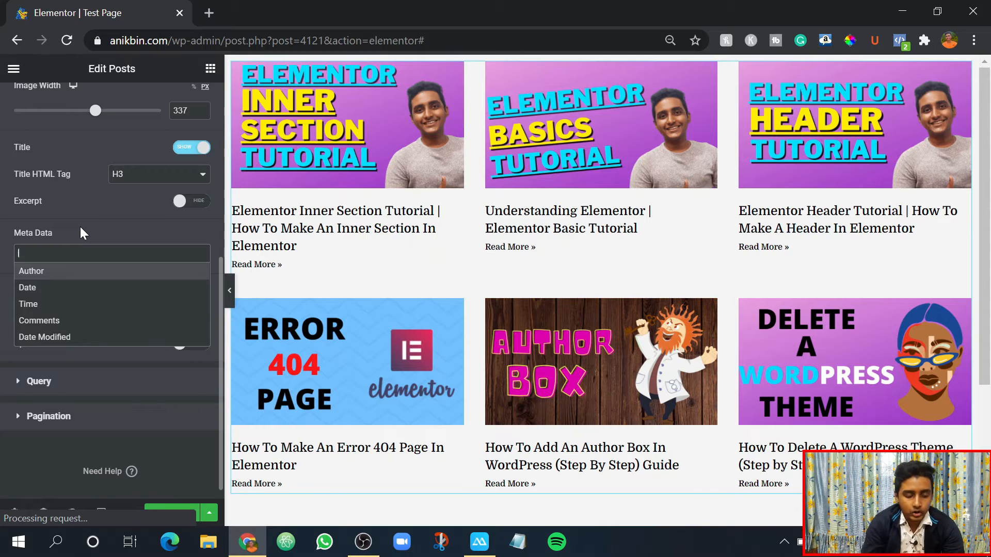
left_click(33, 271)
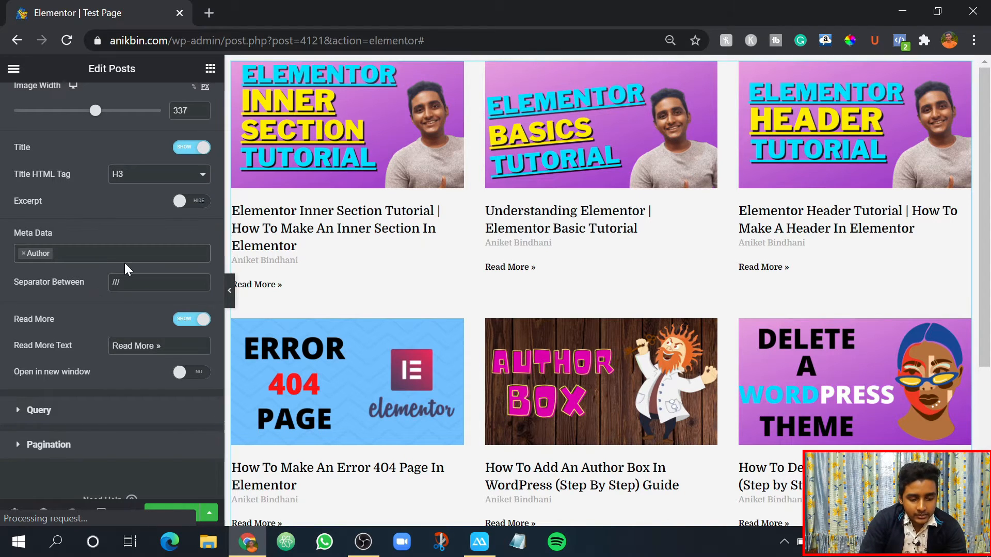
left_click(72, 253)
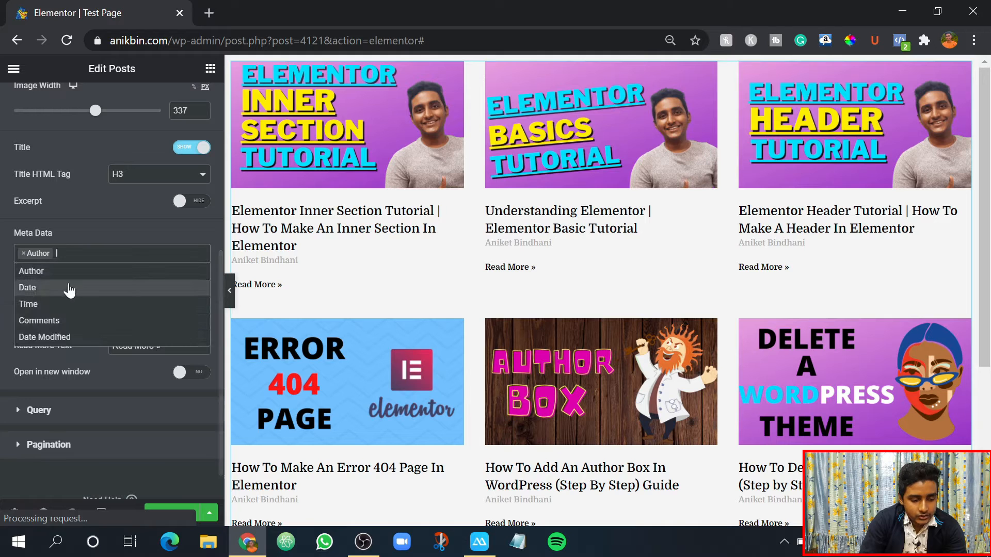
left_click(57, 303)
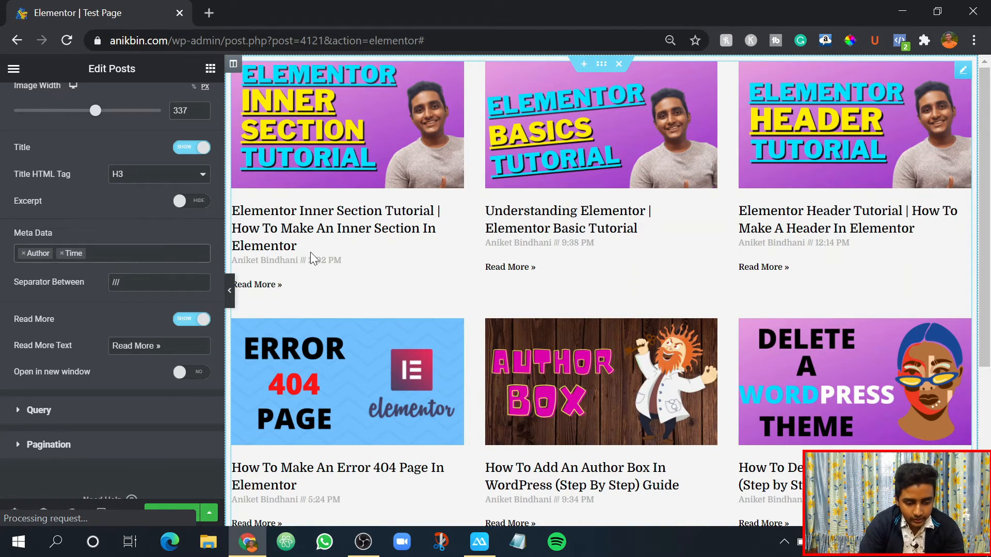
scroll(311, 252, "up", 2)
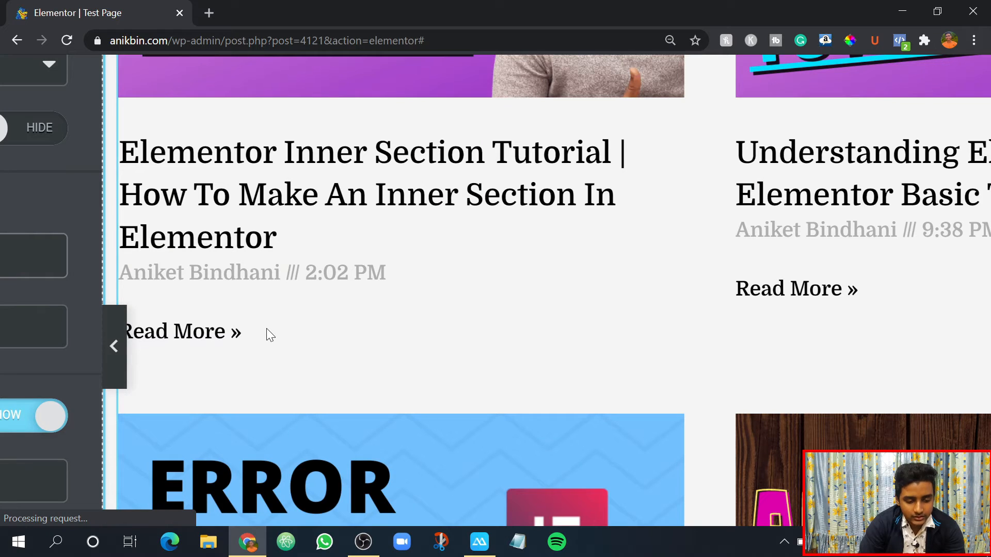
scroll(266, 328, "down", 3)
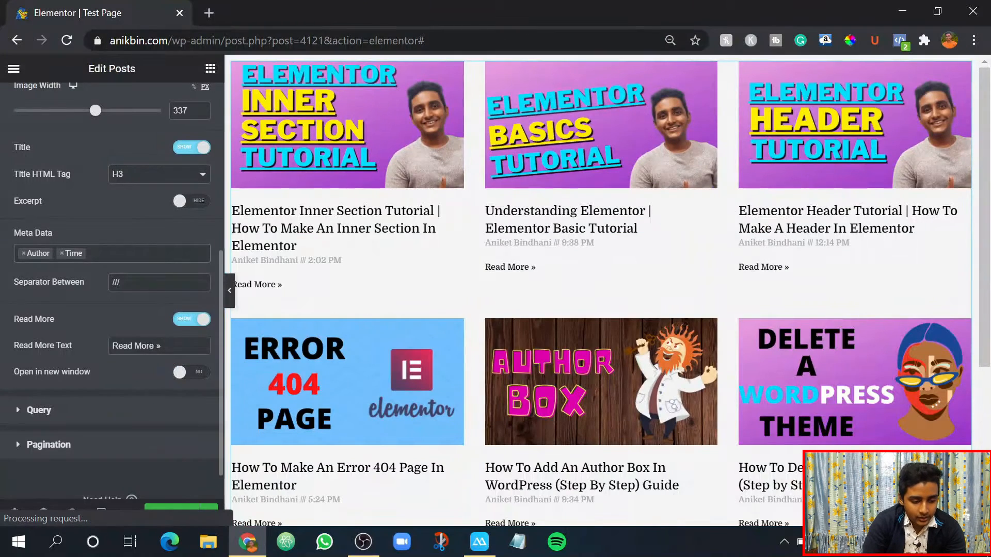
- Replace the separator between the metadata items with ">>"
left_click_drag(127, 282, 81, 283)
key("BackSpace")
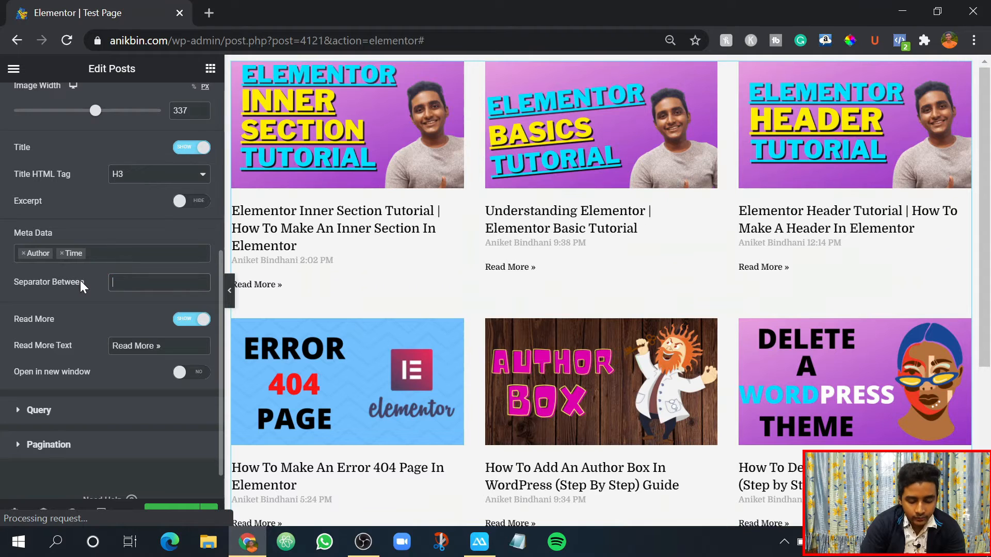
type(">>")
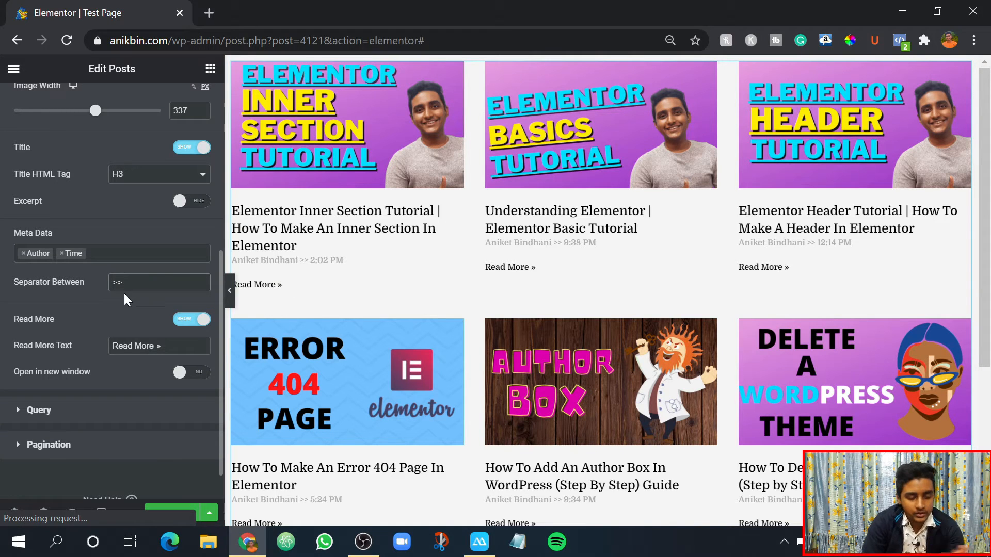
- Hide the Read More link on the posts and enable opening them in a new window
scroll(64, 248, "down", 1)
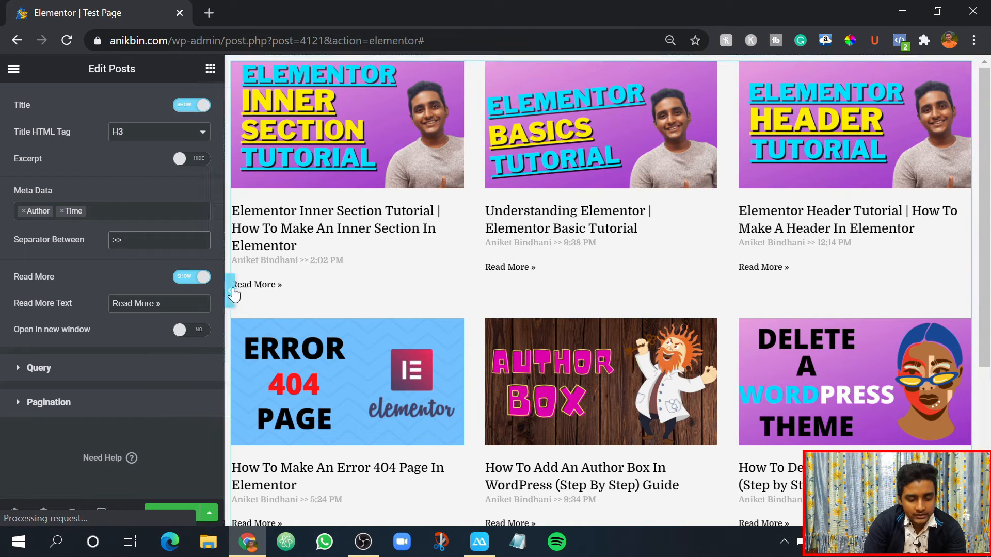
left_click(186, 279)
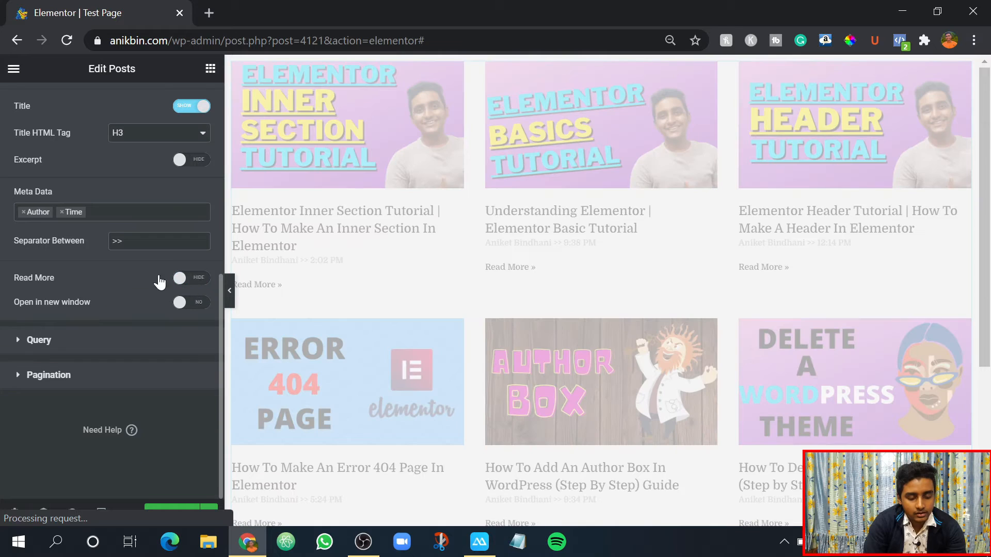
scroll(149, 279, "up", 1)
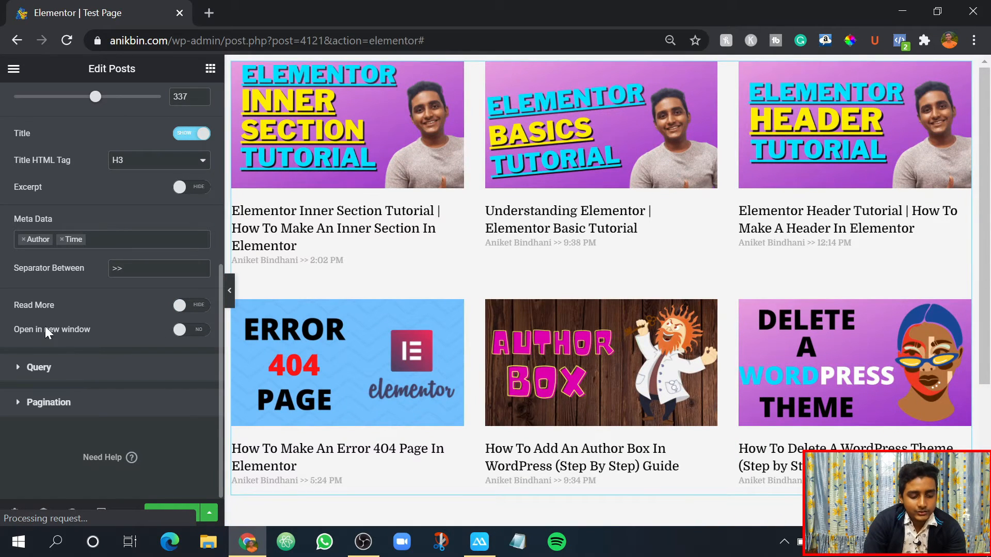
left_click(184, 330)
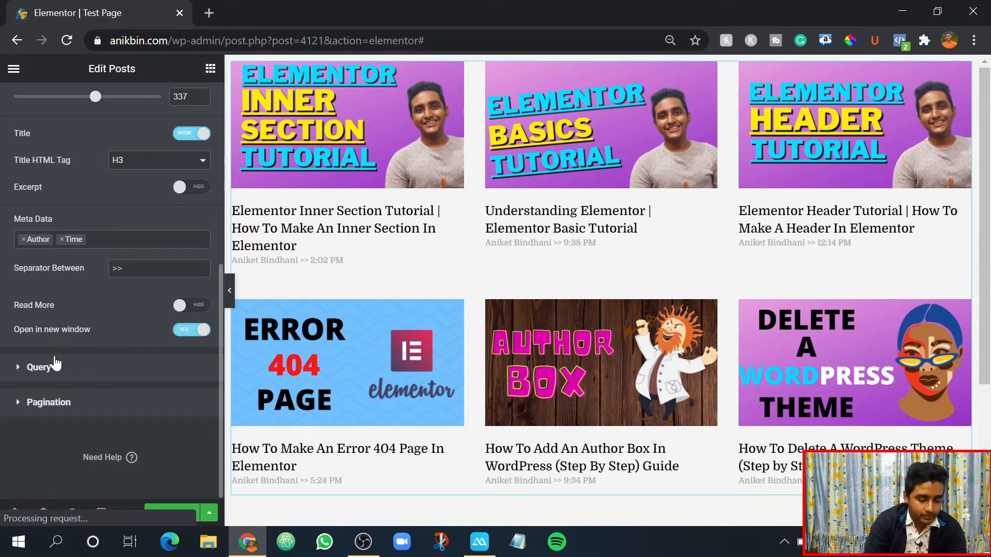
- Look over the remaining layout options, open the Query settings and examine the source, include, date and order options
scroll(35, 329, "up", 2)
scroll(42, 355, "down", 2)
scroll(85, 252, "up", 2)
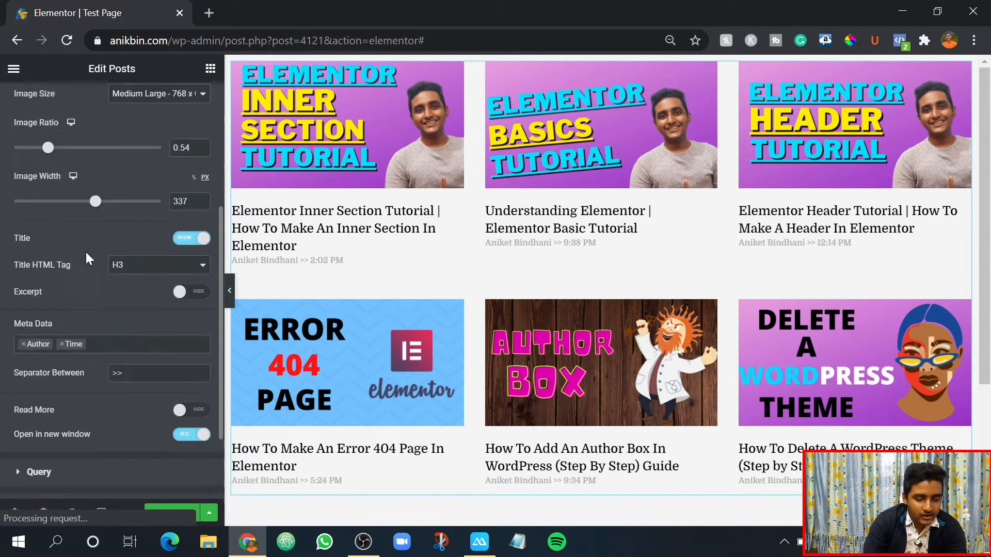
scroll(64, 253, "down", 2)
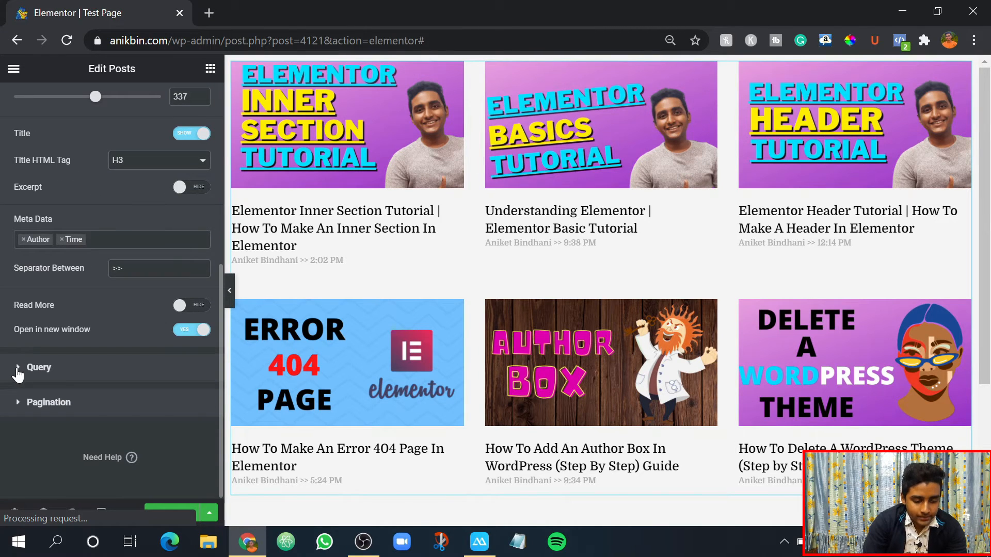
left_click(18, 370)
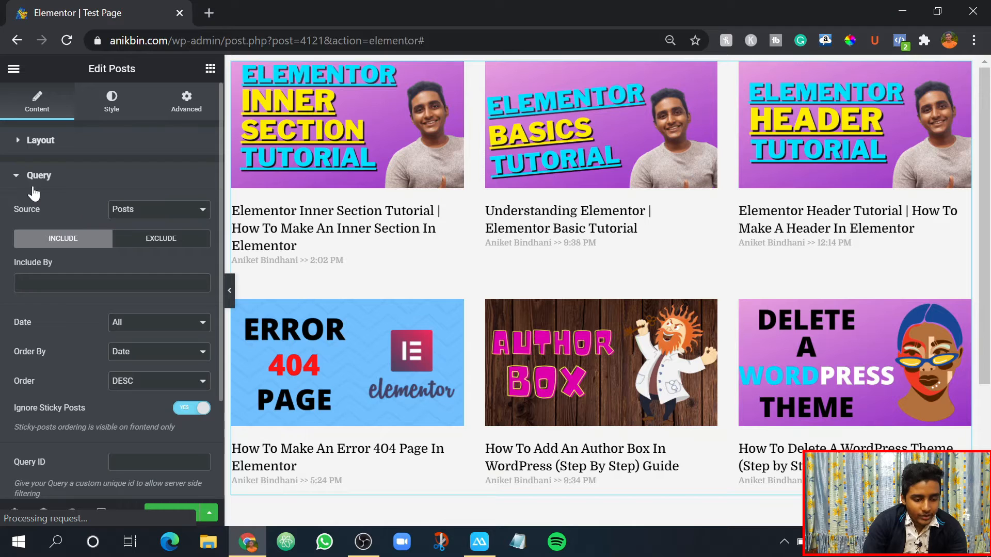
scroll(20, 179, "down", 2)
scroll(20, 179, "up", 2)
scroll(28, 186, "down", 2)
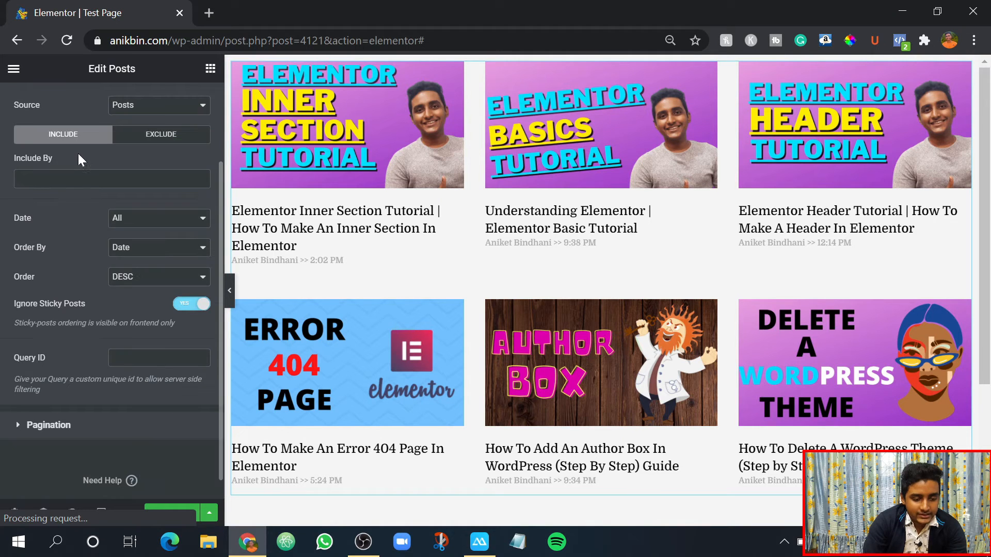
scroll(77, 157, "up", 2)
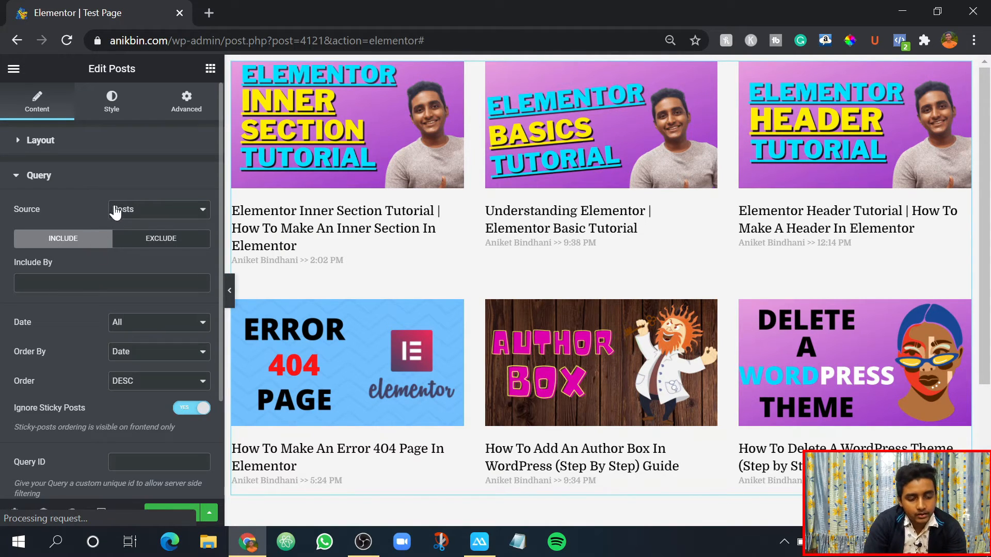
- Review the available query sources, keep Posts as the source, and check the Include By field
left_click(133, 212)
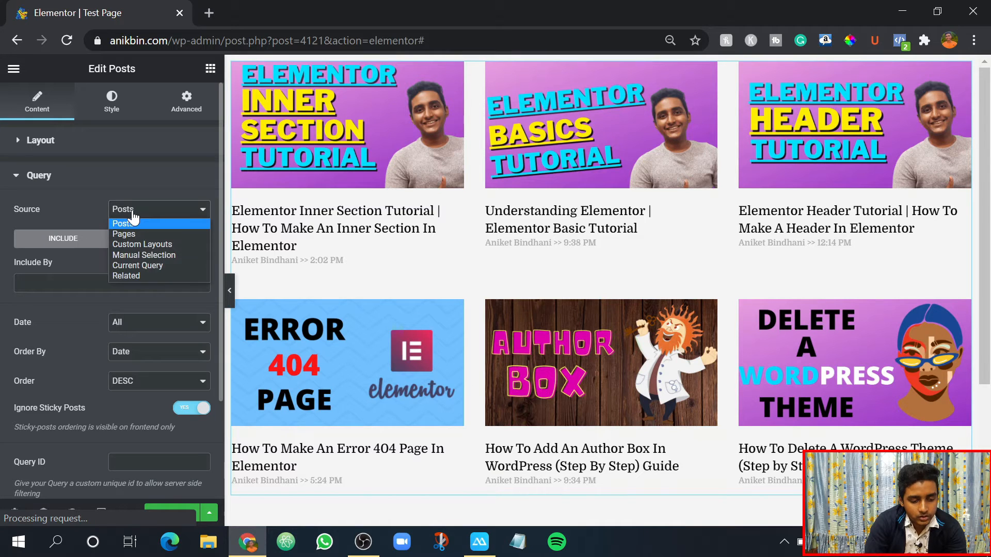
left_click(131, 222)
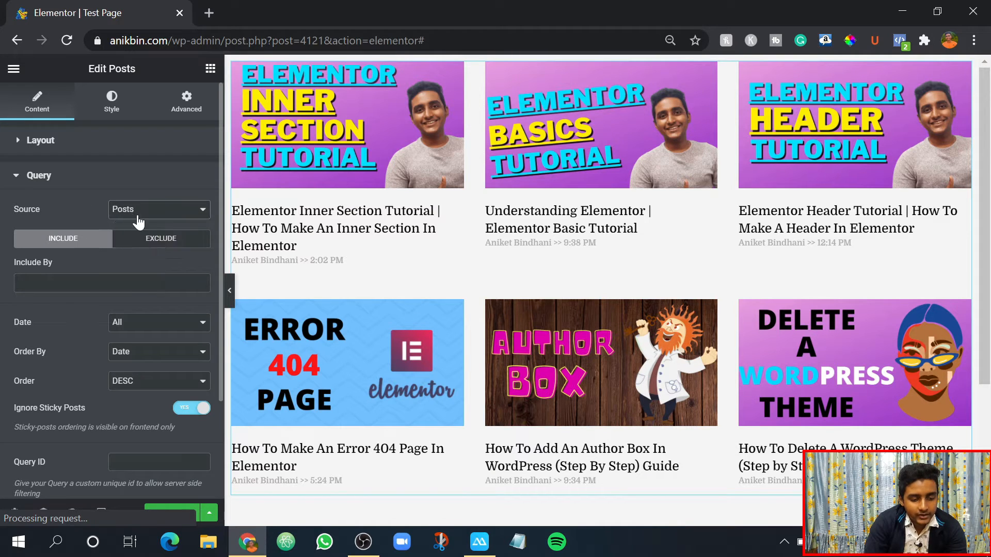
left_click(125, 218)
left_click(127, 223)
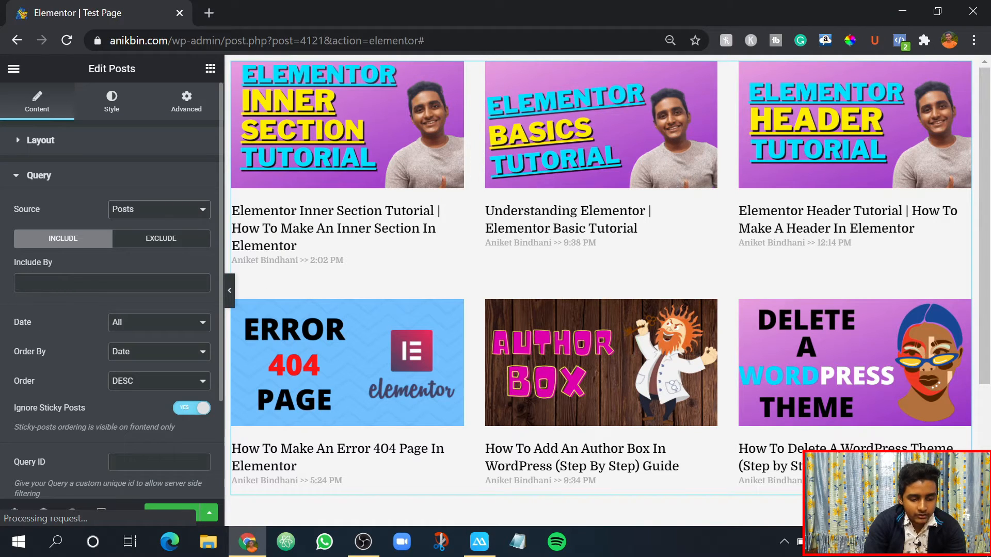
left_click(112, 283)
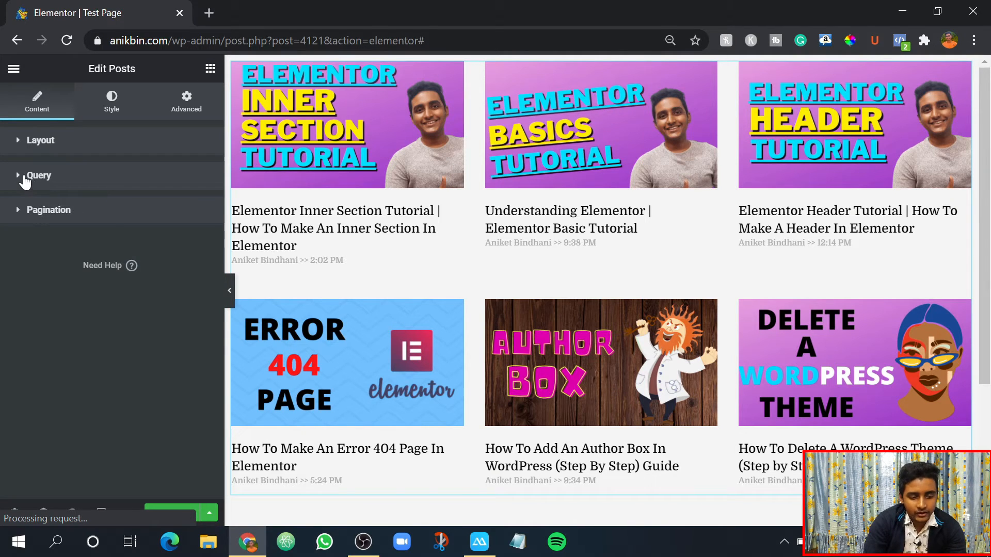
- Open the pagination settings of the posts and set the pagination type to Numbers + Previous/Next
left_click(24, 178)
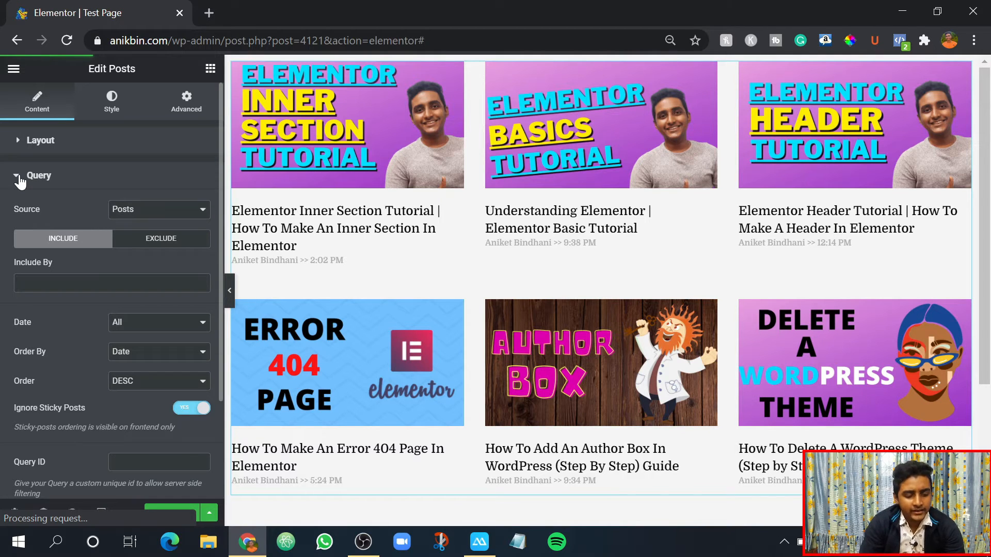
left_click(20, 180)
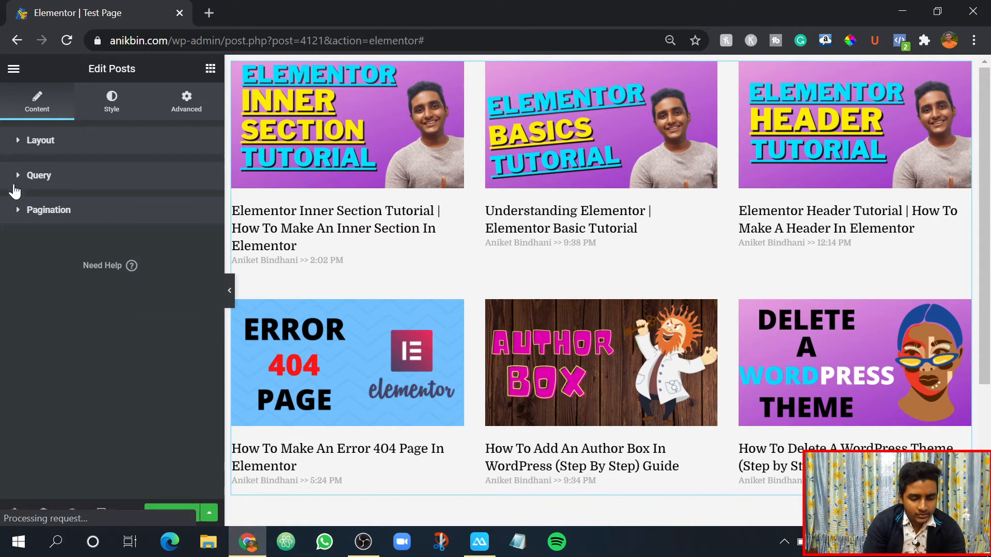
left_click(15, 216)
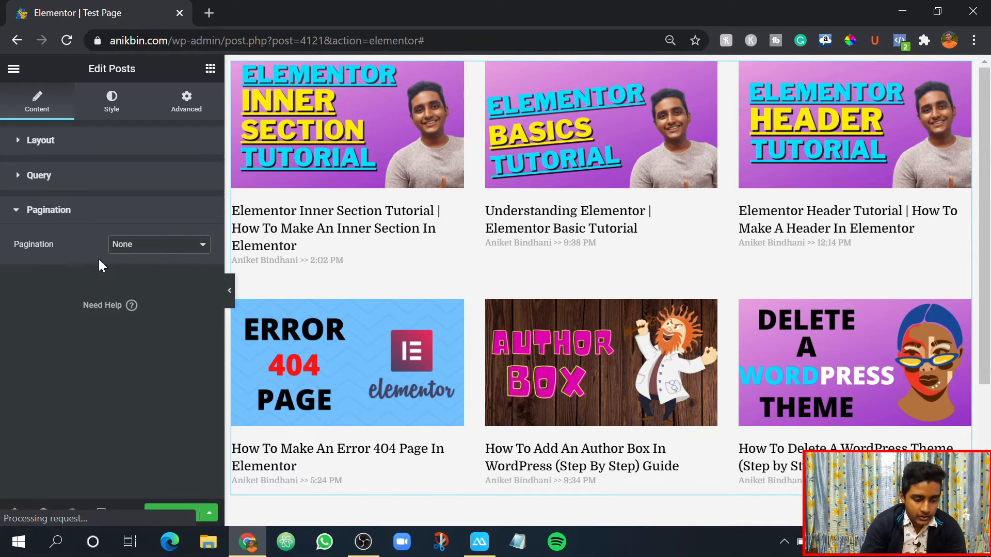
left_click(127, 252)
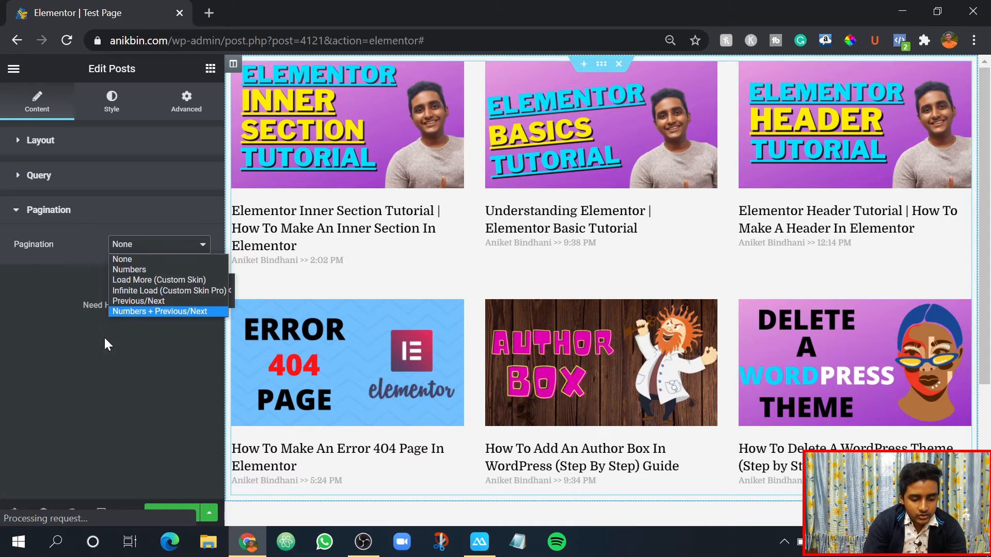
left_click(120, 312)
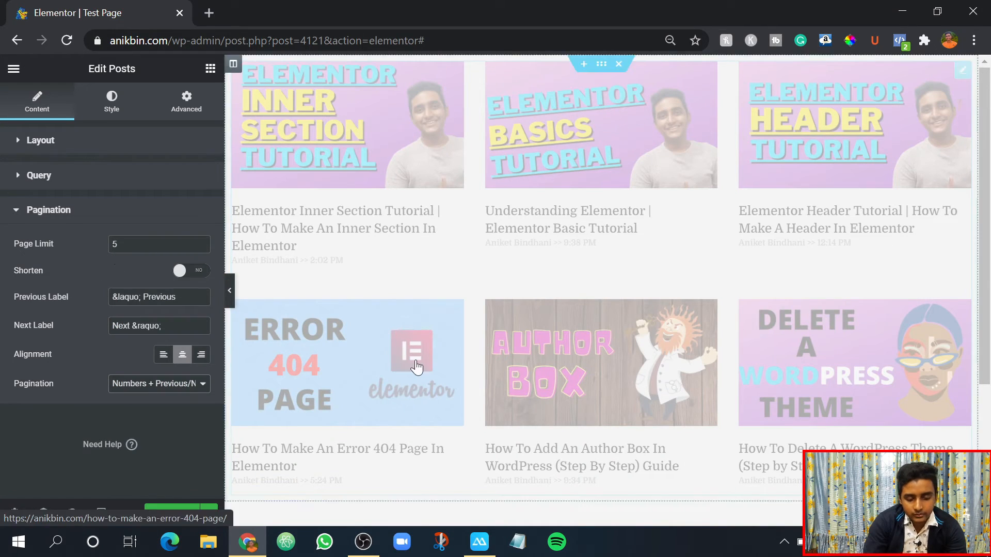
scroll(404, 357, "down", 3)
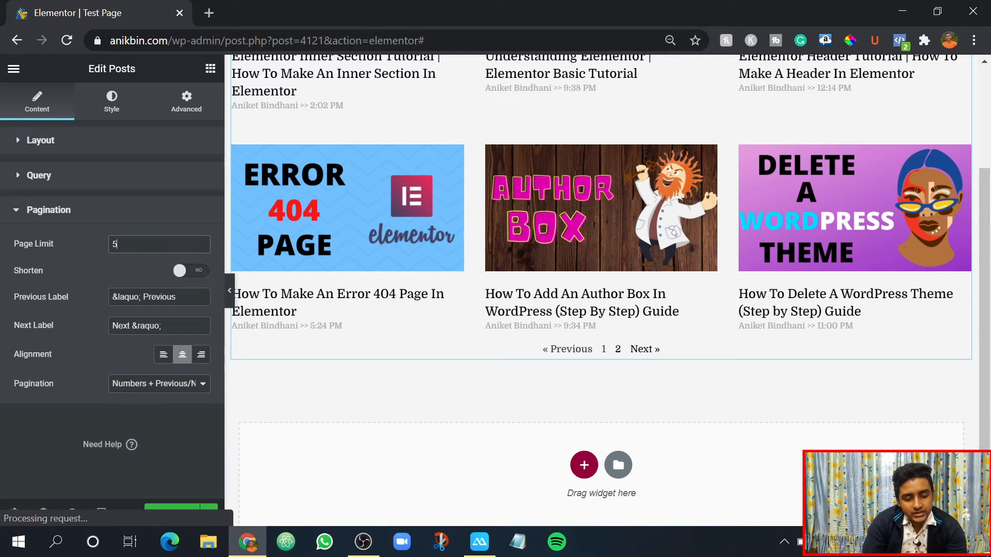
- Enable the Shorten option for the posts' pagination
left_click(115, 243)
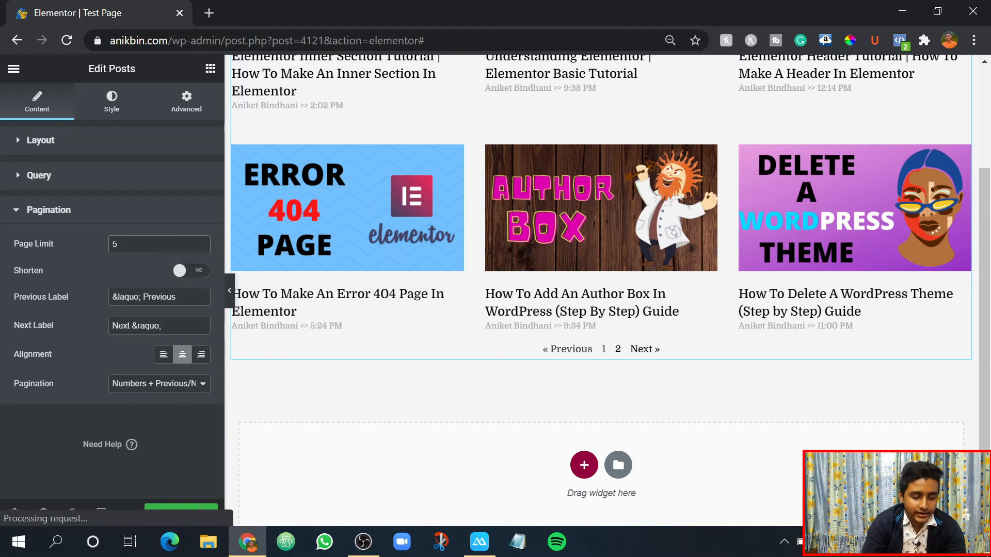
left_click(187, 274)
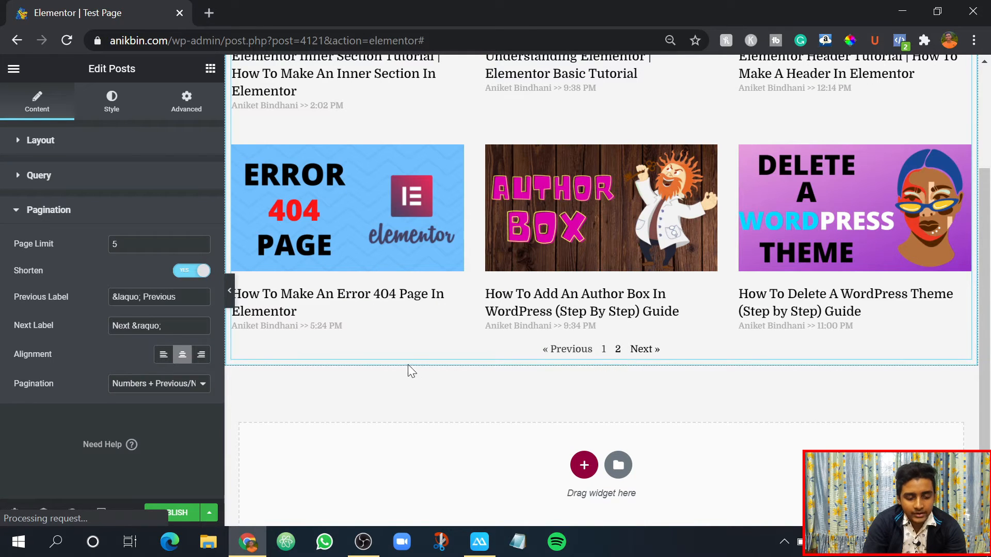
left_click(618, 354)
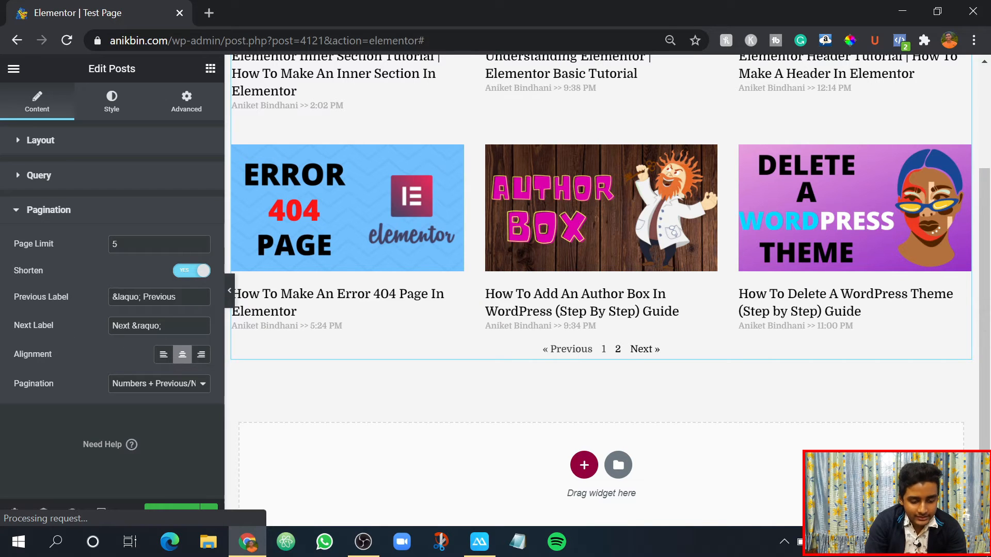
- Try left and right alignment for the pagination, return it to centre and close the pagination settings
left_click(164, 360)
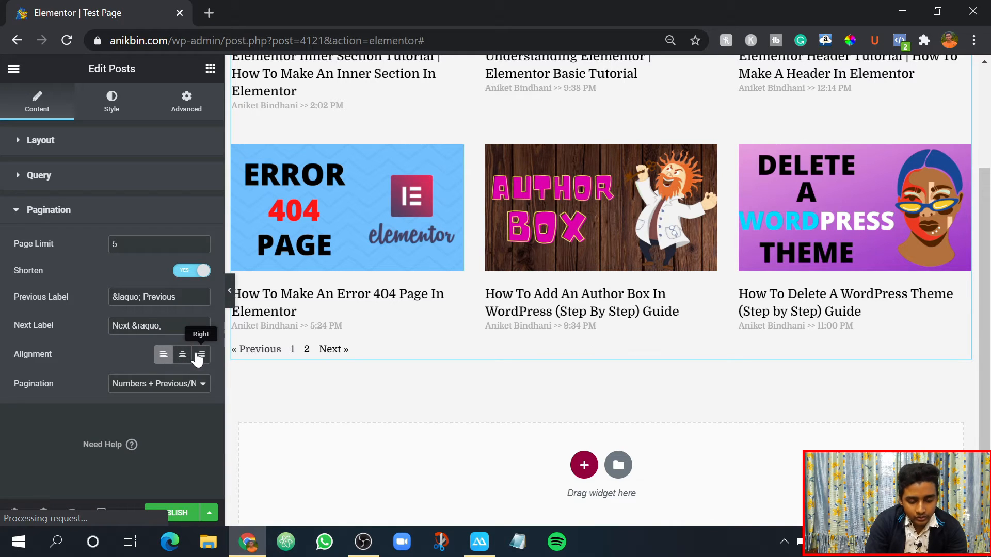
left_click(200, 356)
left_click(183, 355)
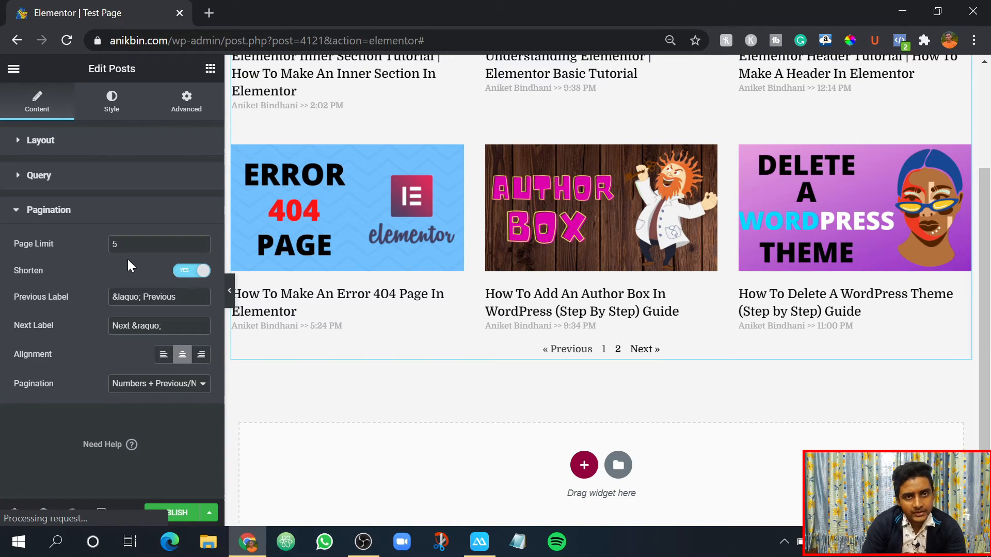
left_click(22, 213)
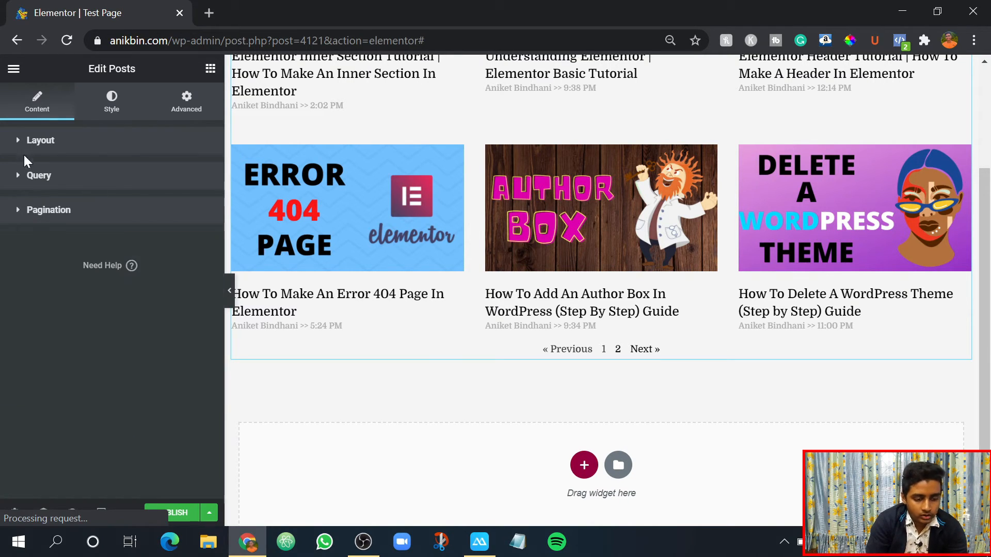
- In the posts' style layout settings, set the columns gap to 22 and the rows gap to 34
left_click(31, 147)
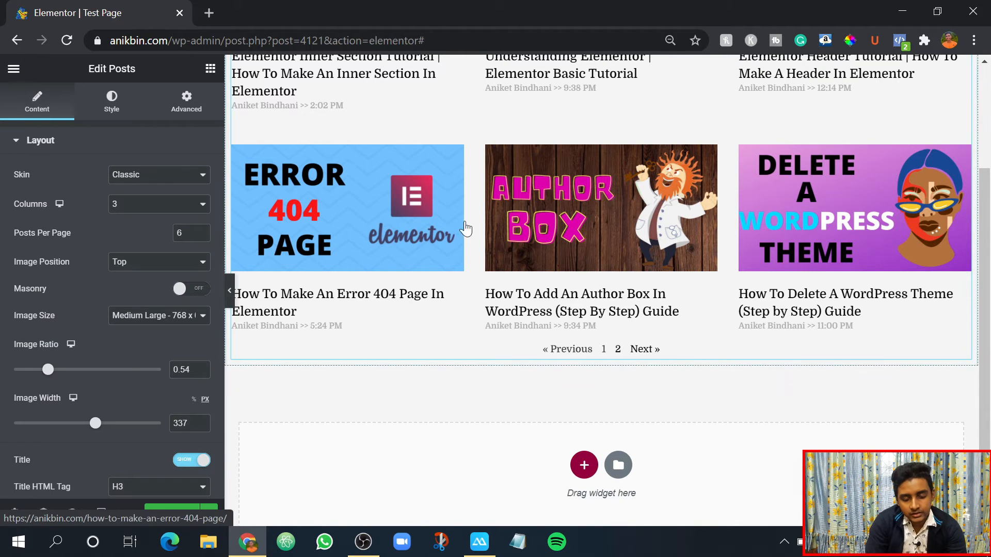
scroll(495, 278, "up", 3)
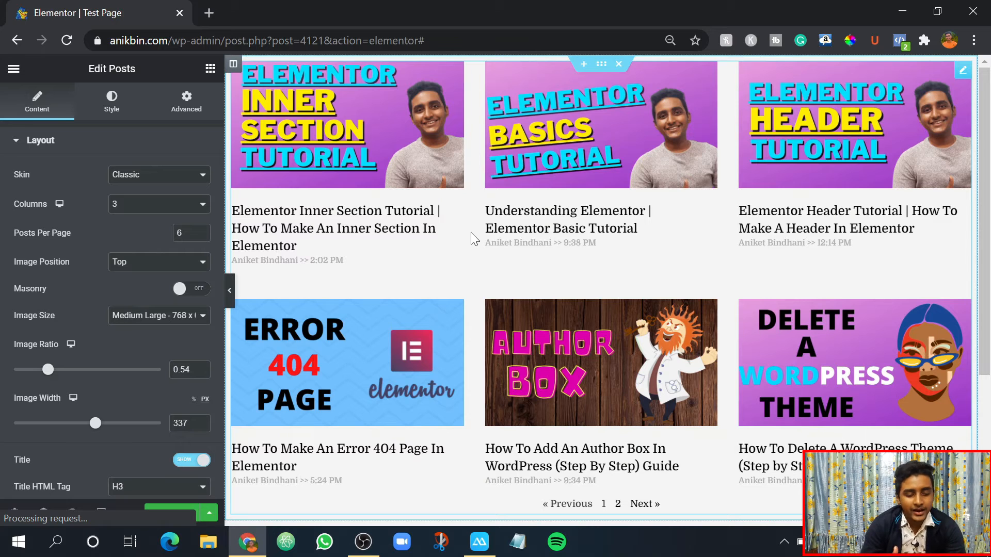
left_click(112, 99)
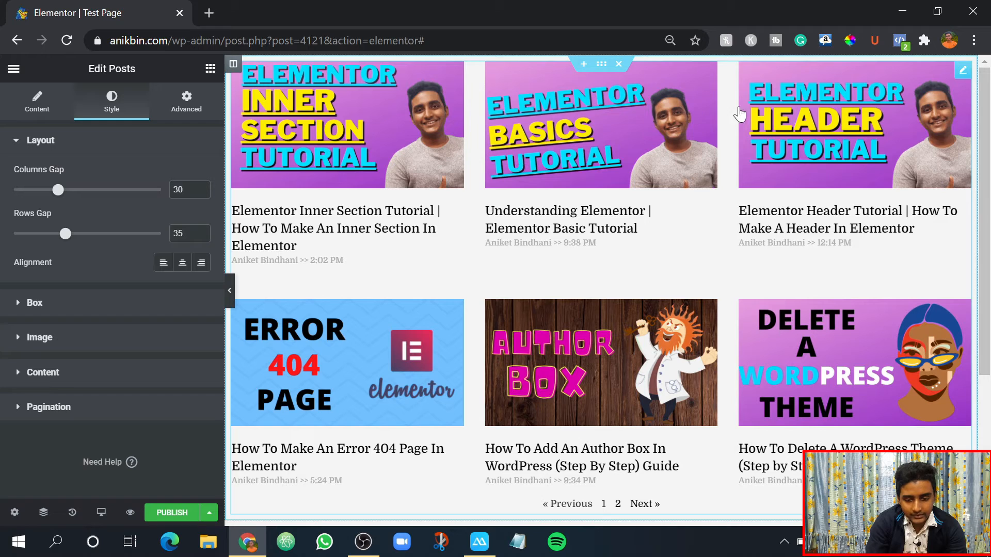
mouse_move(61, 196)
left_mouse_down()
mouse_move(104, 206)
mouse_move(26, 211)
mouse_move(32, 194)
mouse_move(19, 195)
mouse_move(46, 190)
left_mouse_up()
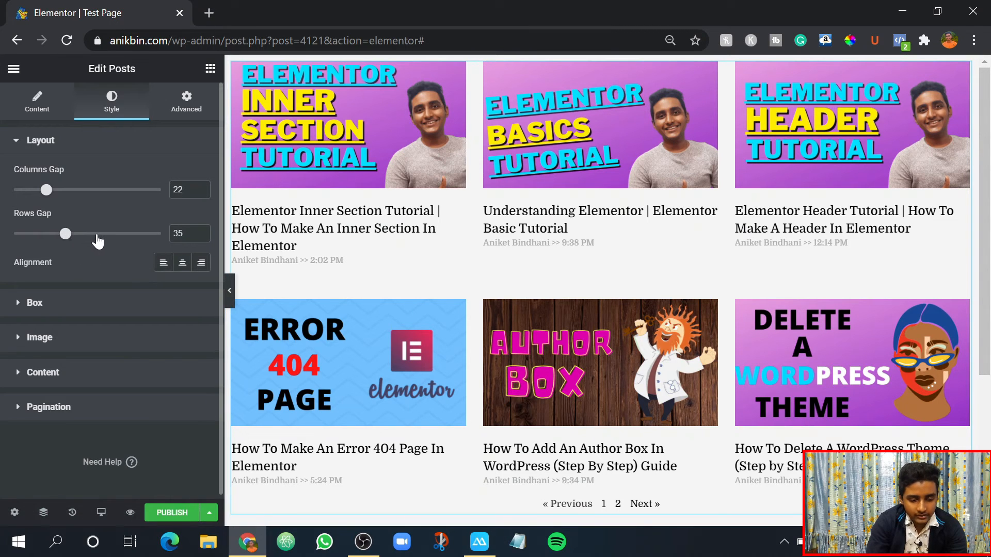
left_click_drag(98, 238, 63, 236)
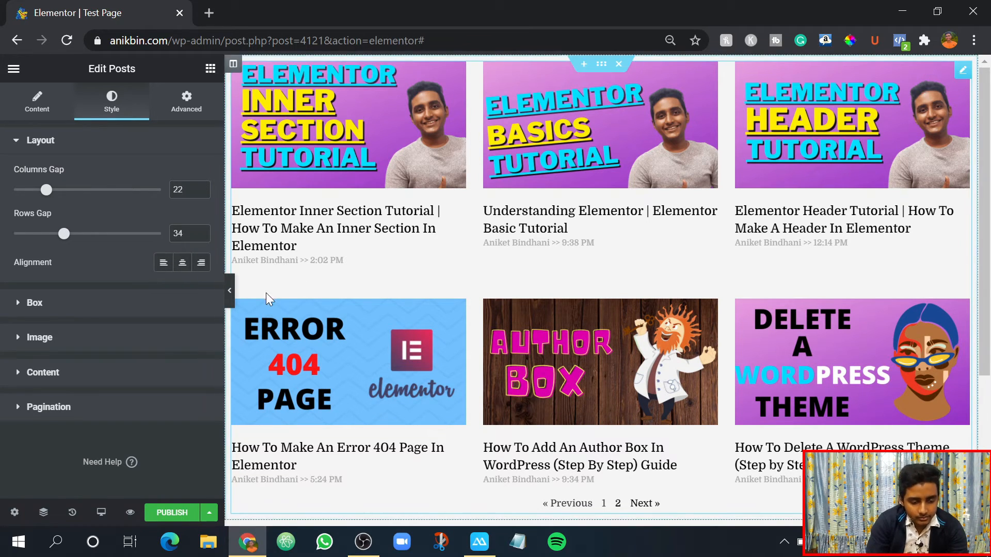
scroll(109, 307, "down", 1)
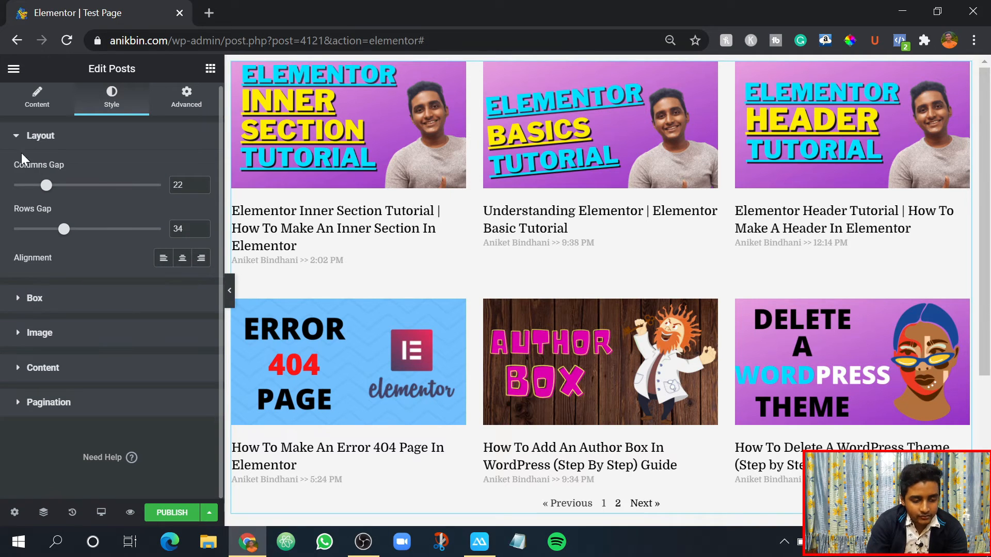
left_click(13, 140)
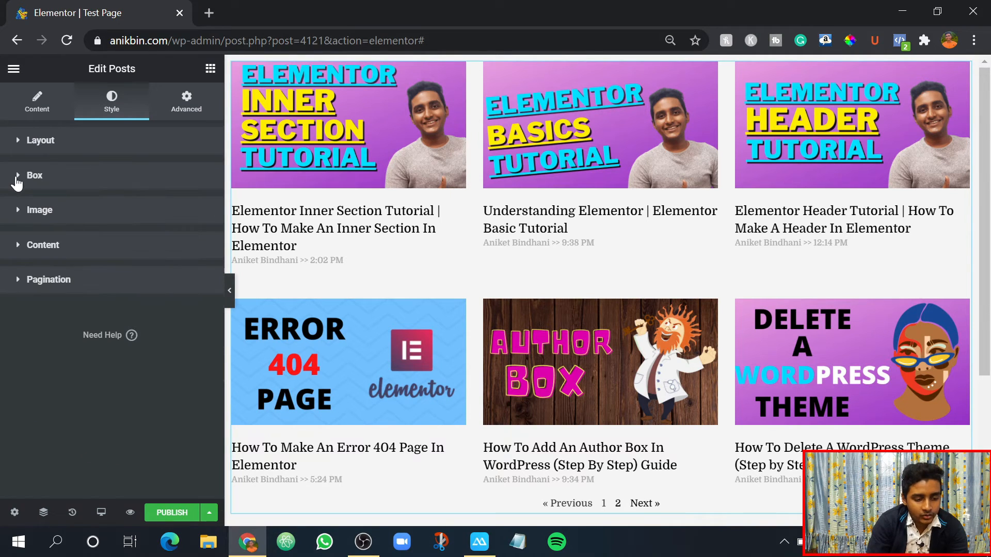
- Open the box styling and give the post boxes a border width of 3 on all sides
left_click(17, 180)
scroll(51, 194, "up", 2)
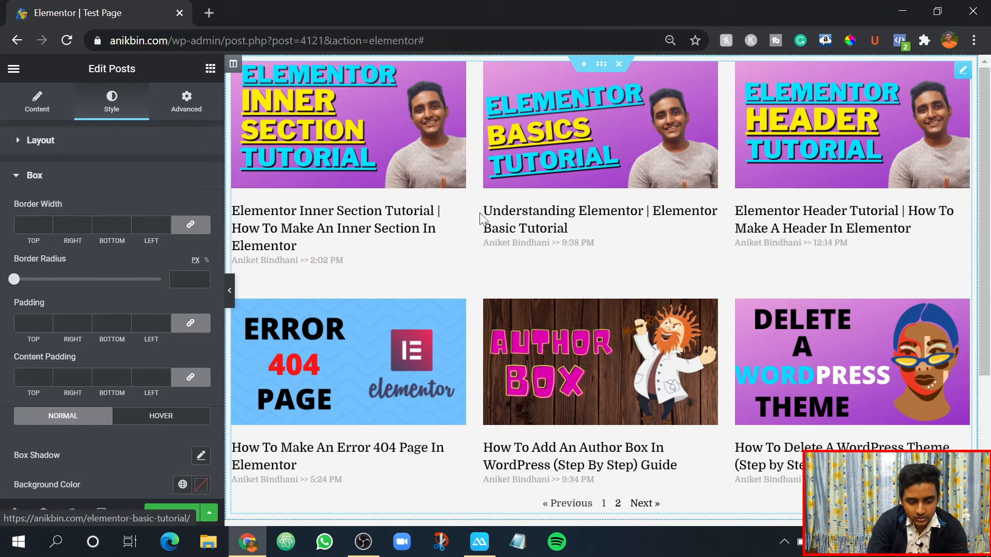
double_click(47, 224)
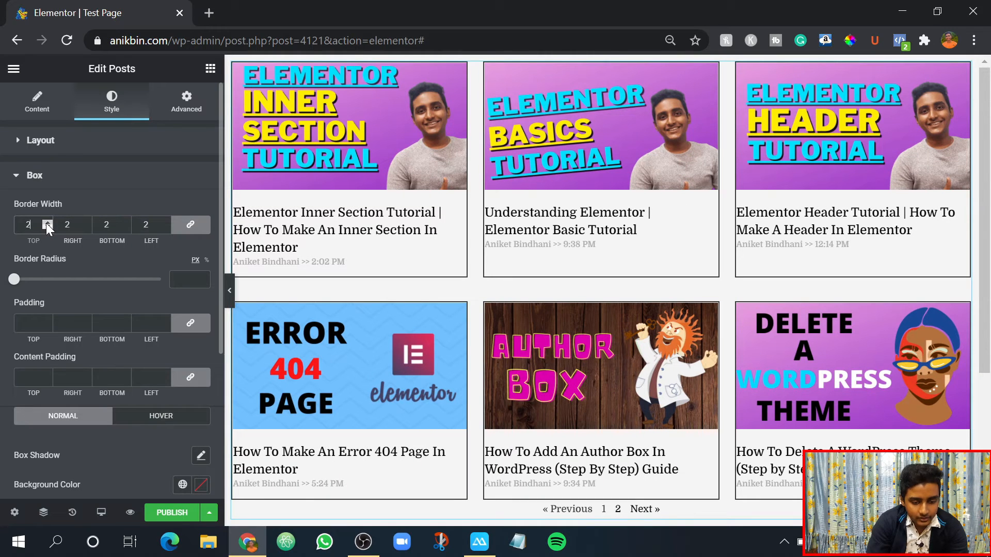
left_click(47, 222)
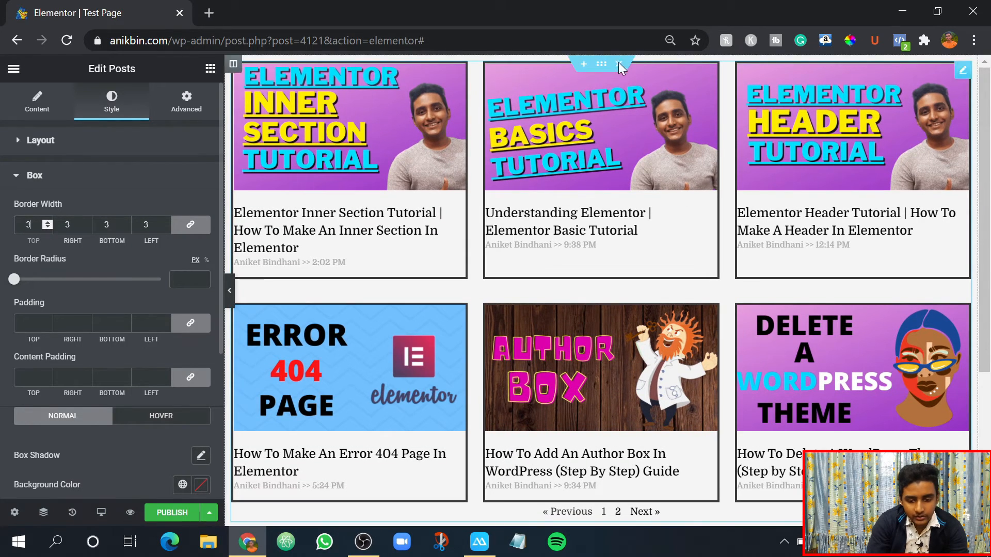
scroll(585, 178, "down", 1)
scroll(584, 178, "down", 3)
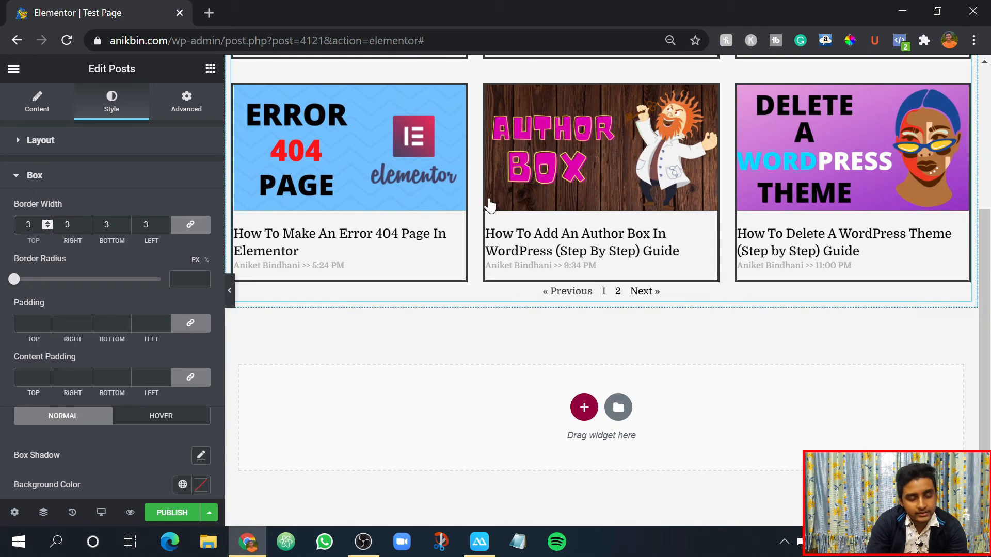
scroll(487, 206, "up", 4)
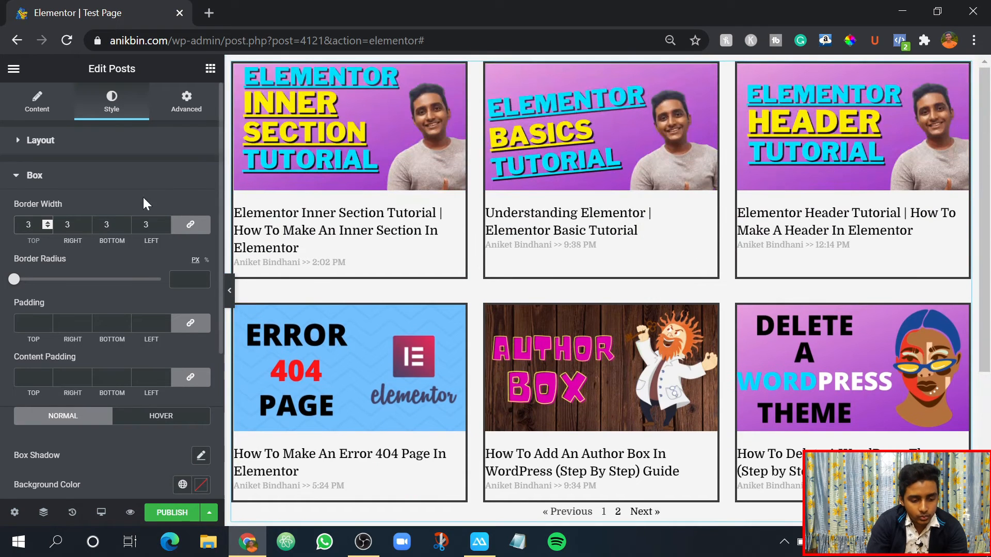
- Set the border width of the post boxes to 0 on all sides
left_click(46, 227)
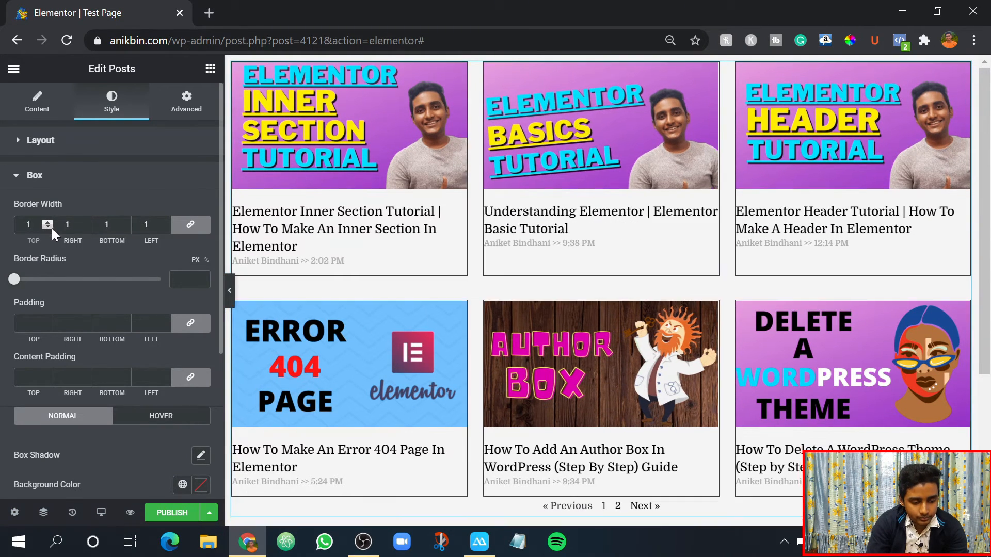
left_click(47, 229)
left_click(47, 228)
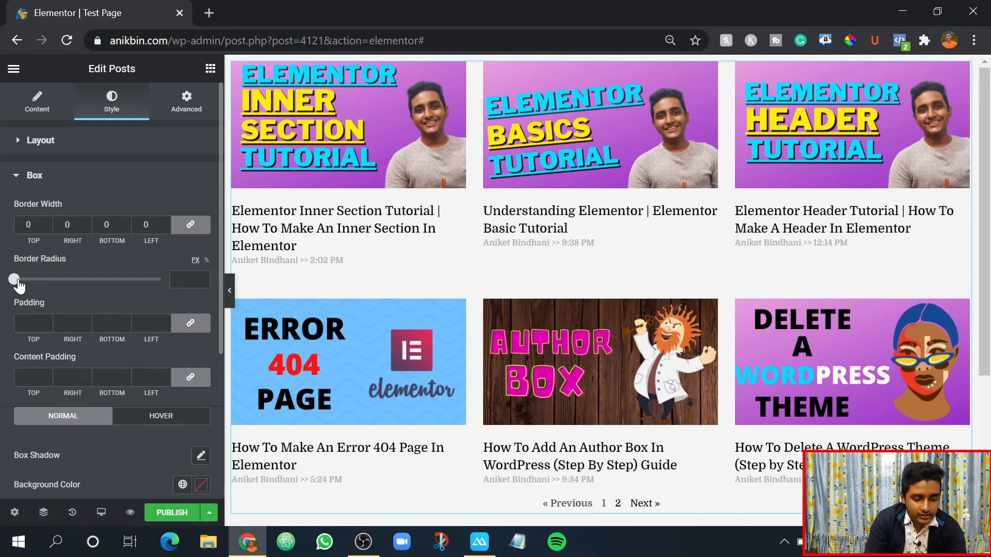
- Round the corners of the post boxes with a border radius of 17 px
mouse_move(14, 279)
left_mouse_down()
mouse_move(49, 284)
mouse_move(30, 284)
left_mouse_up()
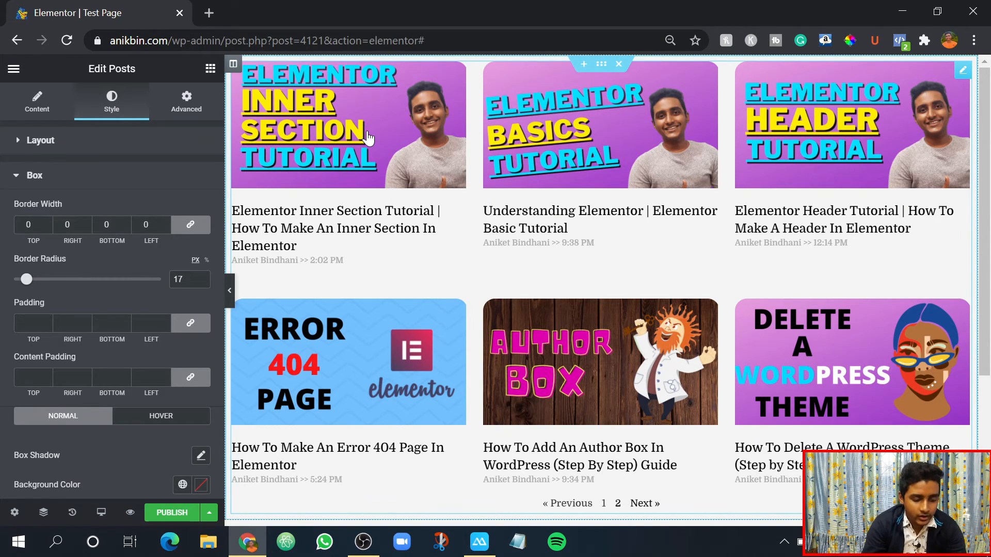
scroll(52, 289, "down", 2)
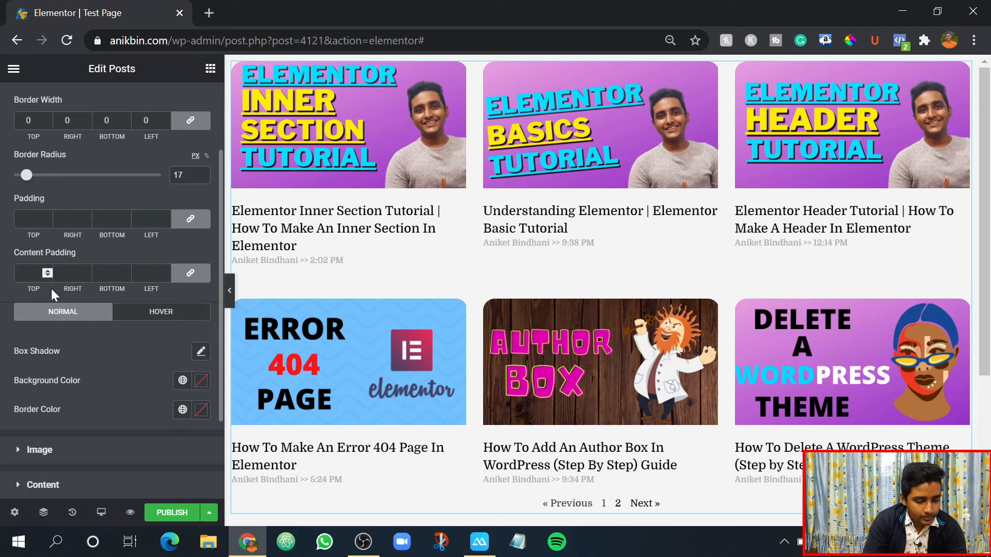
scroll(51, 289, "up", 2)
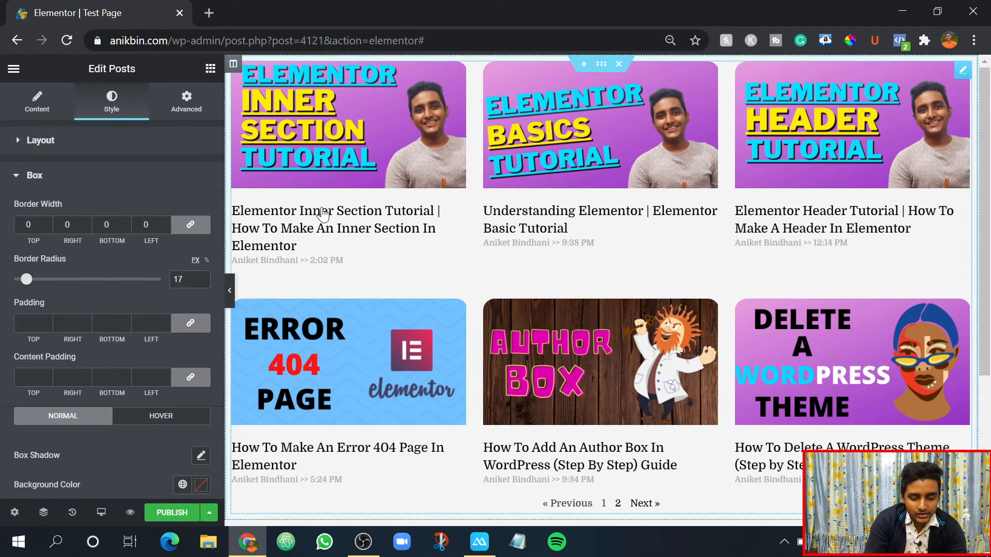
scroll(448, 457, "down", 2)
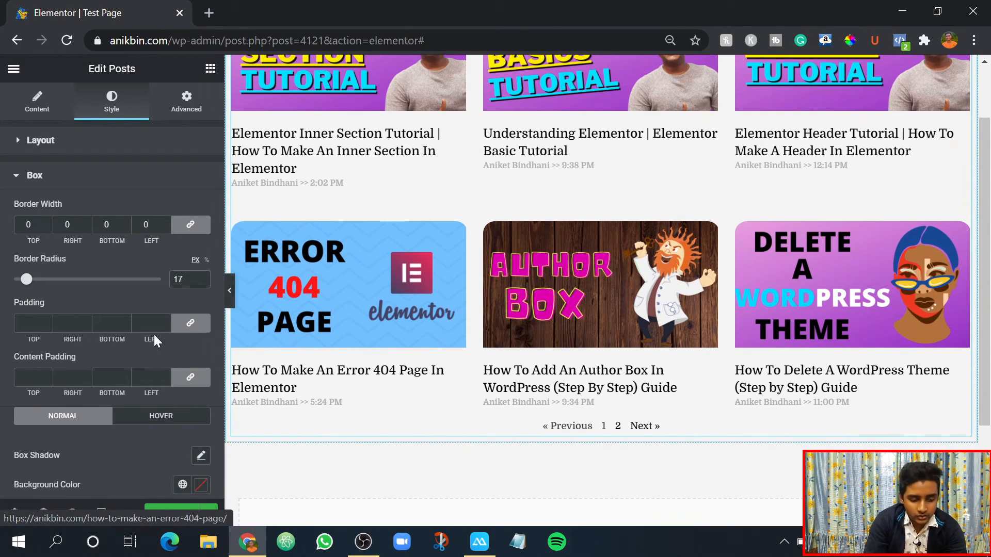
- Apply a padding of 5 to all sides of the post boxes and reduce it to 4
scroll(23, 326, "down", 2)
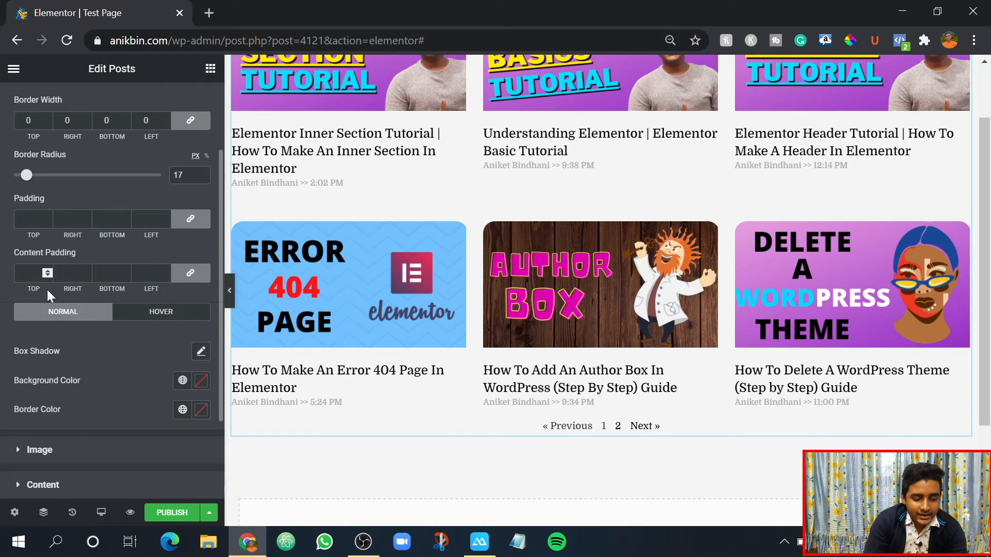
scroll(62, 226, "up", 2)
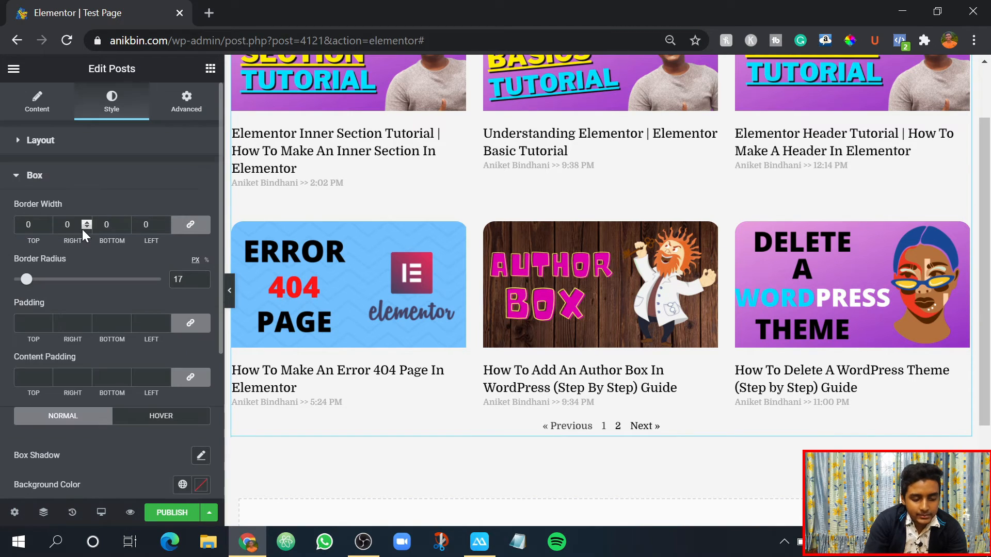
scroll(564, 239, "up", 2)
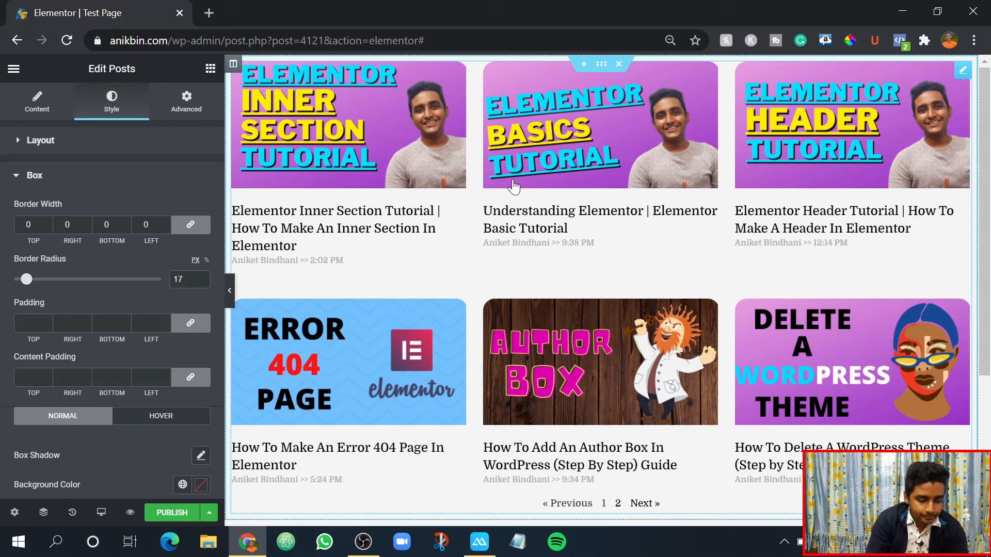
left_click(48, 319)
type("5")
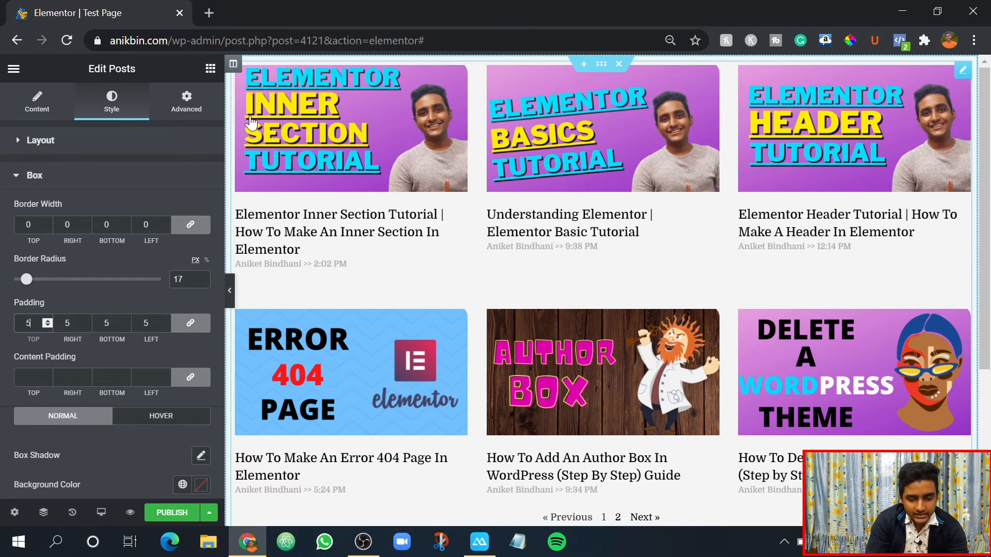
left_click(47, 325)
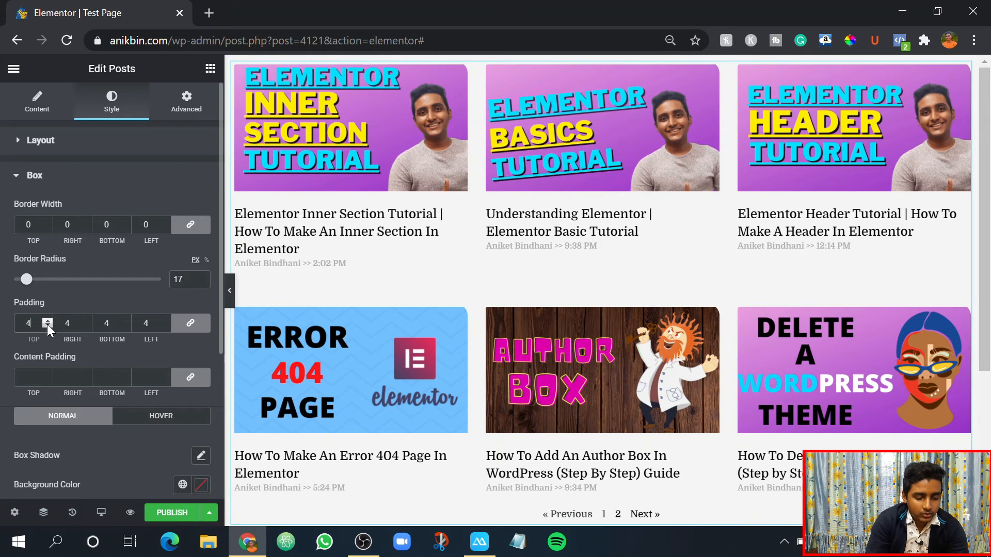
- Reduce the padding of the post boxes to 0 and give the boxes a white background color
scroll(48, 324, "down", 8)
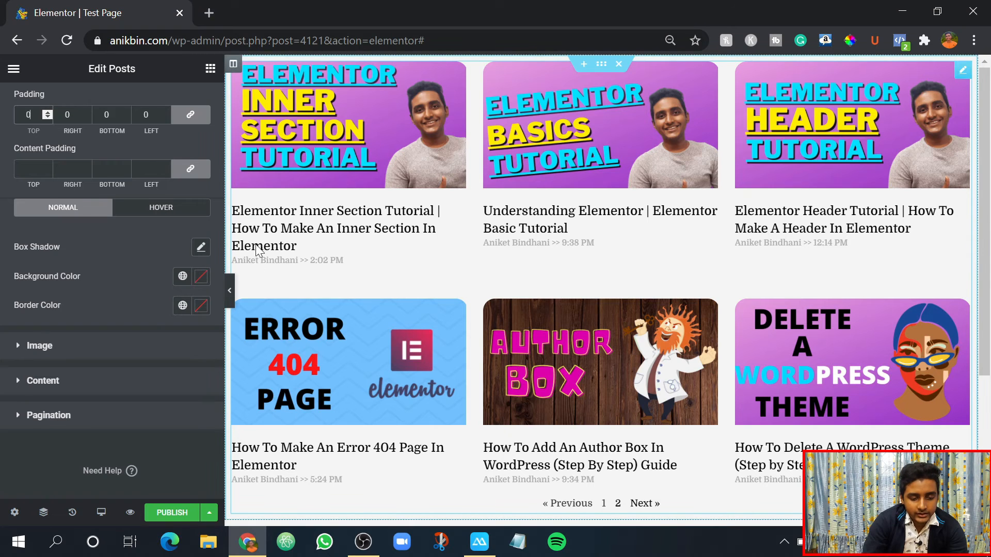
left_click(201, 277)
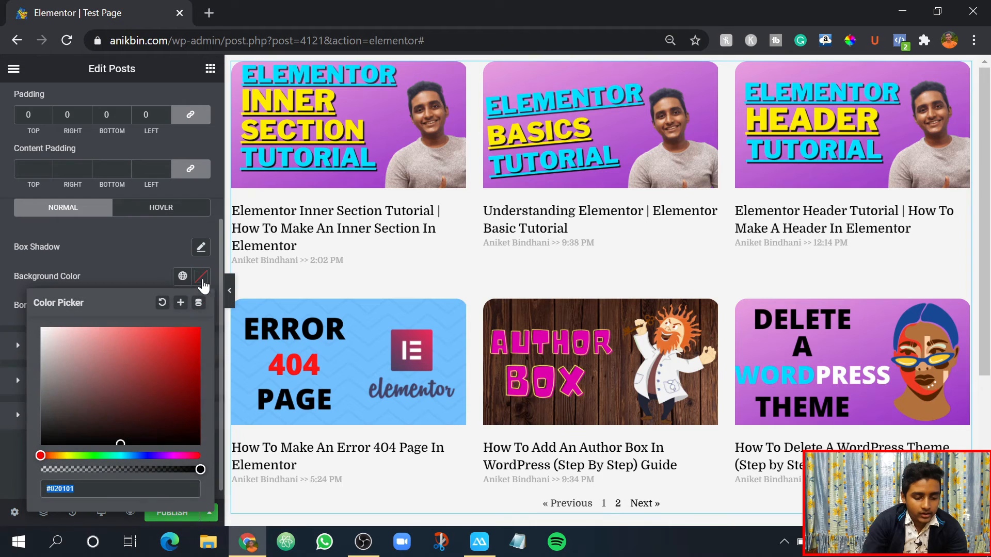
left_click(199, 328)
left_click(168, 345)
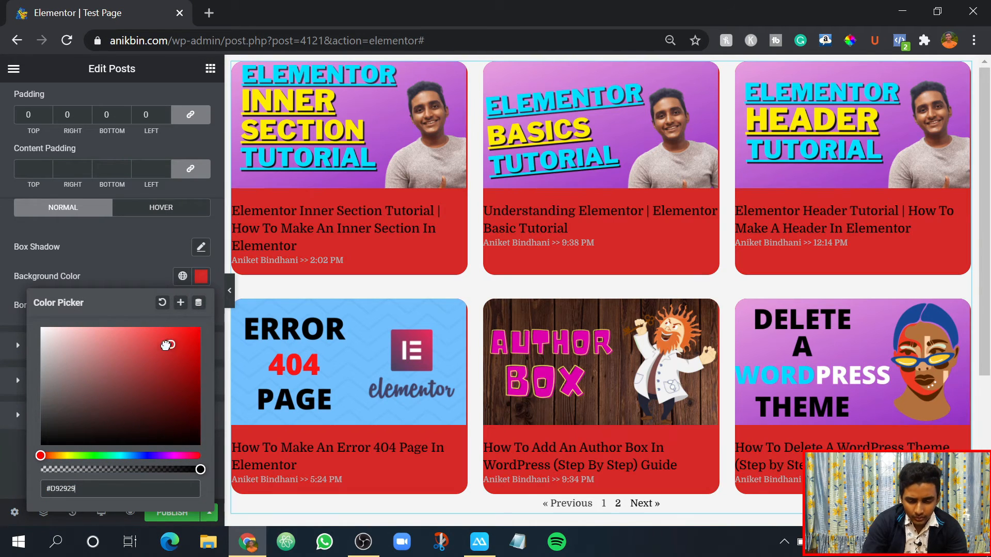
left_click_drag(156, 351, 102, 369)
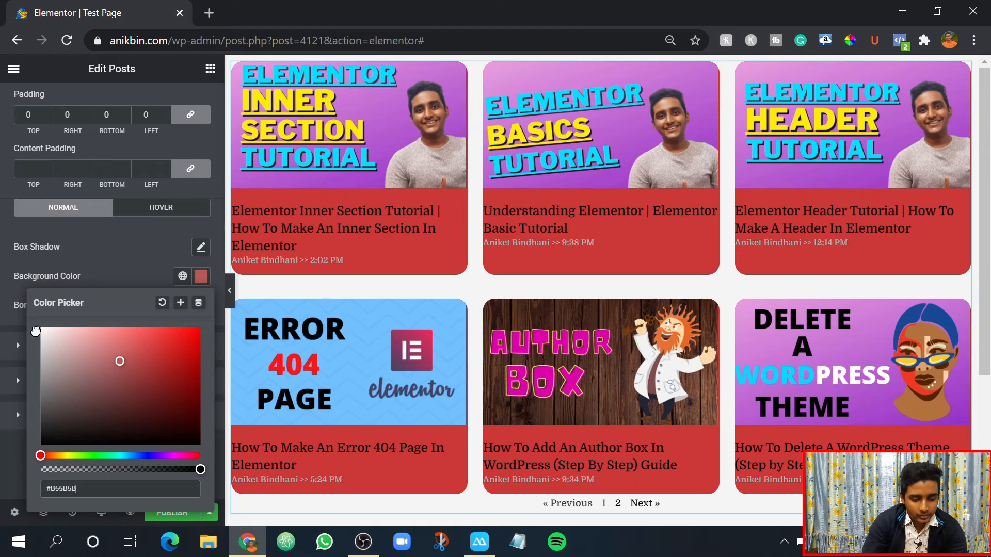
left_click_drag(26, 327, 17, 311)
left_click(135, 265)
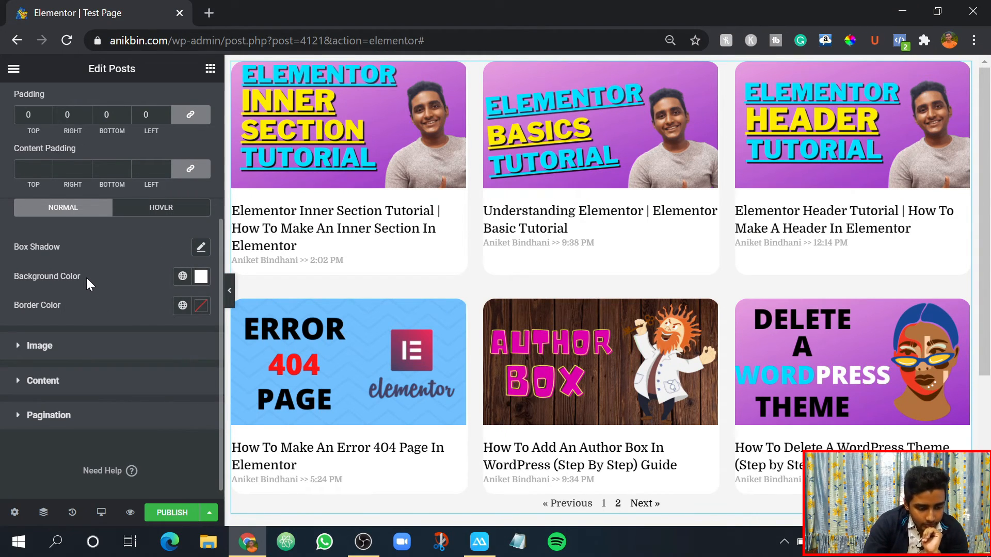
- Review the image style settings of the posts, such as border radius, spacing and CSS filters
scroll(86, 278, "down", 1)
left_click(18, 334)
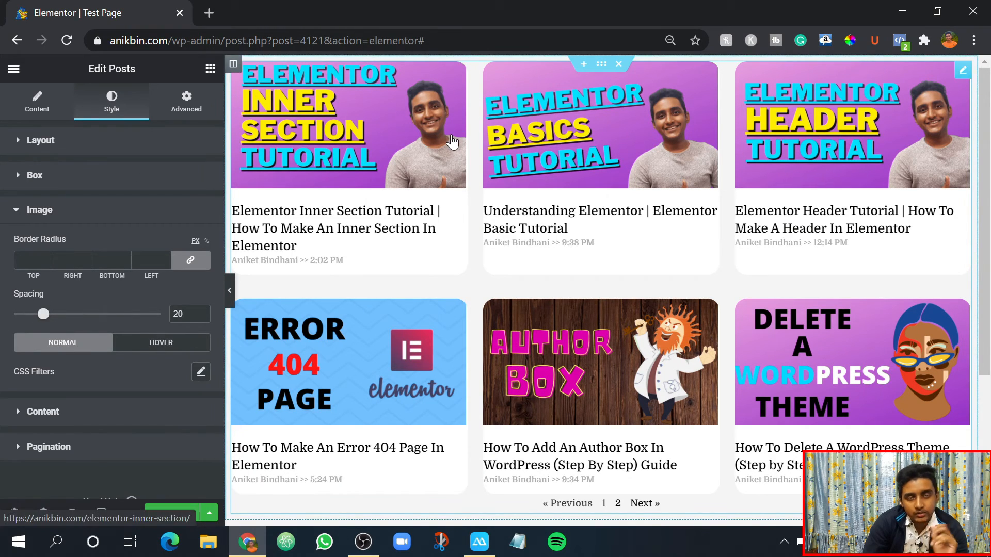
left_click(16, 210)
- Set the font family of the post titles to Oswald in the content styling
left_click(19, 244)
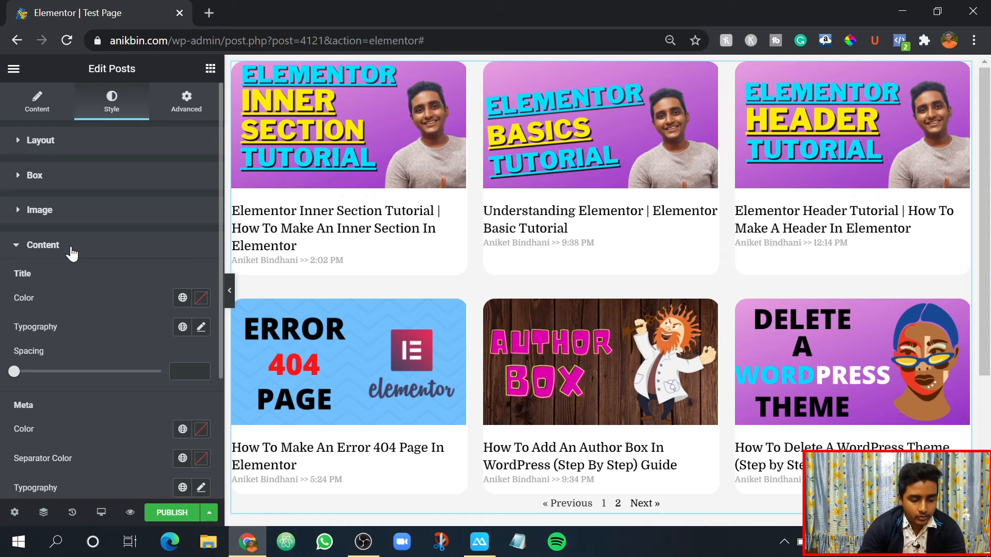
scroll(43, 322, "down", 2)
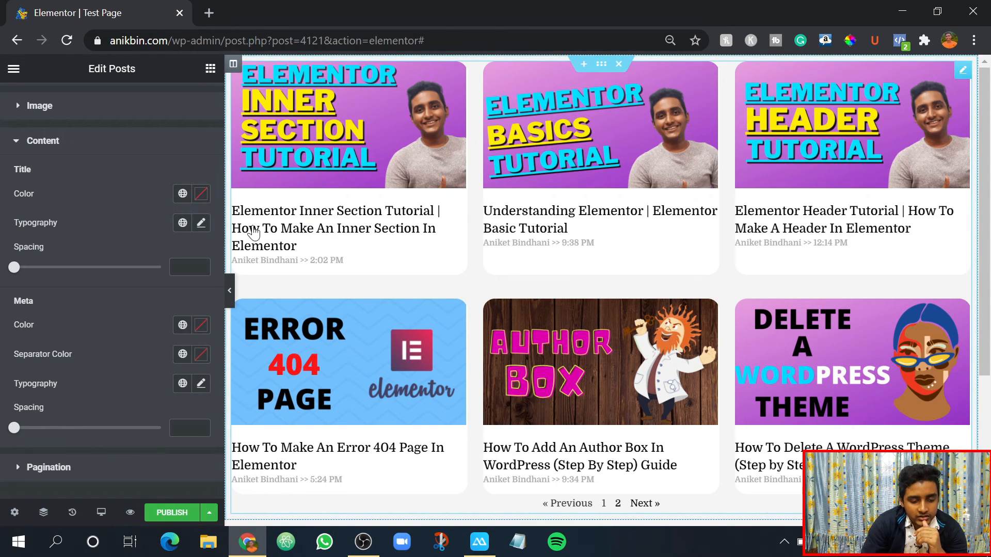
left_click(201, 224)
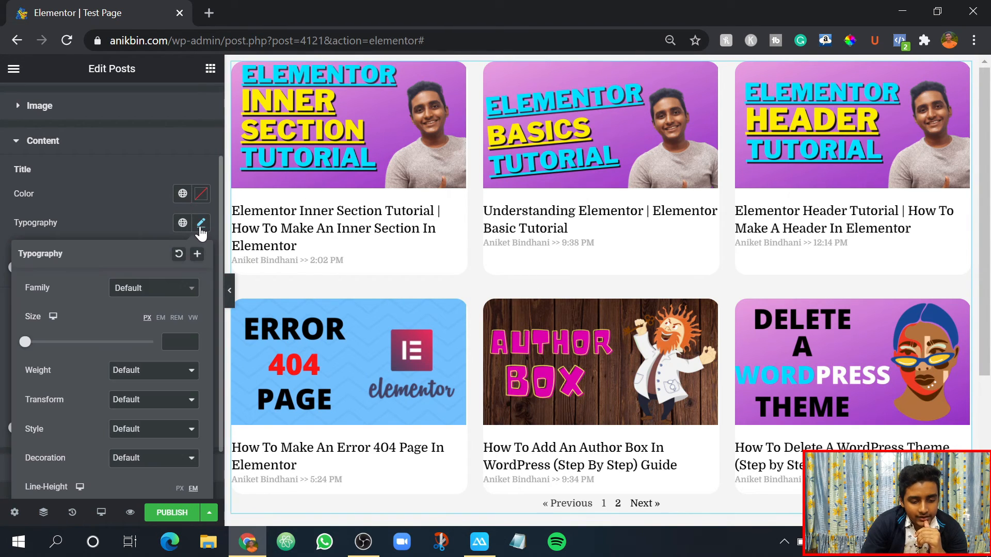
left_click(134, 290)
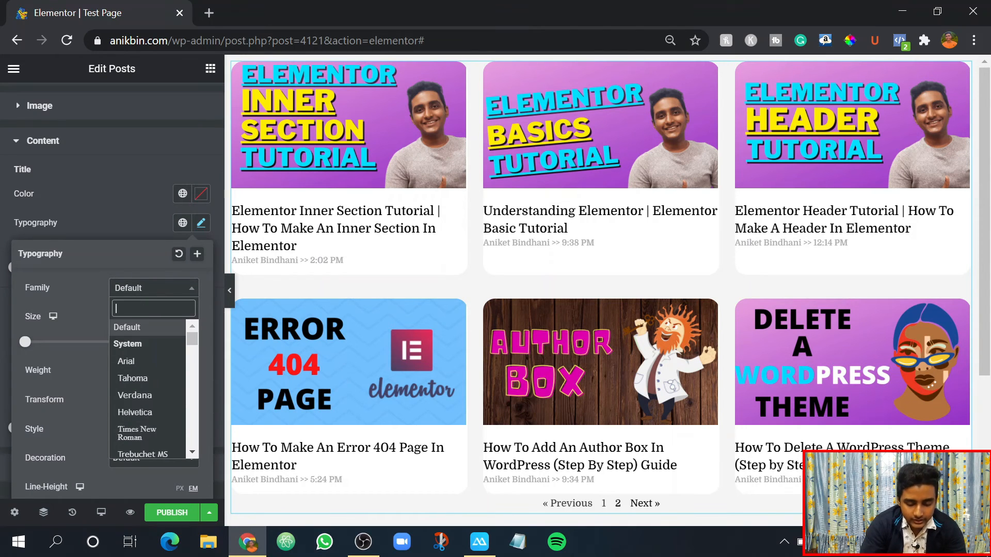
type("oswa")
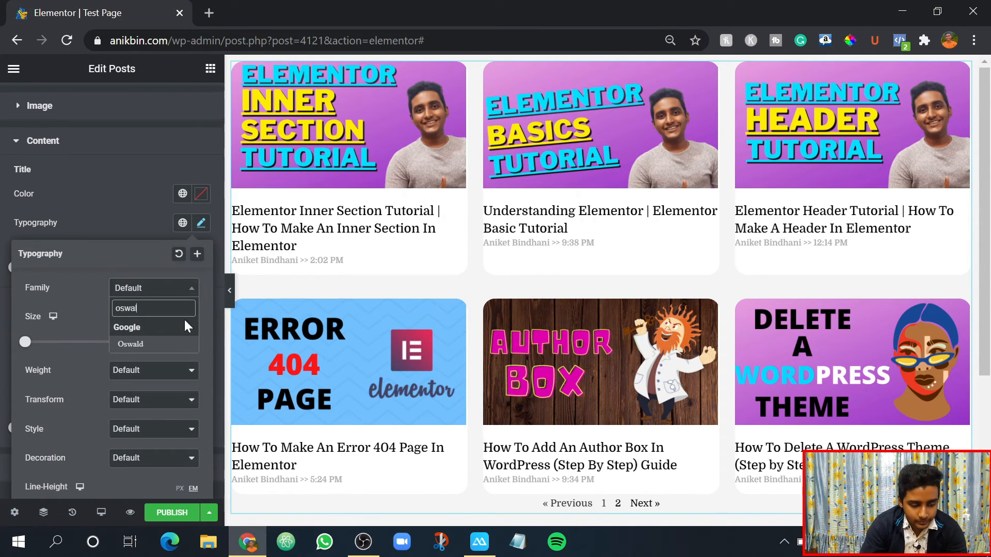
type("l")
left_click(128, 344)
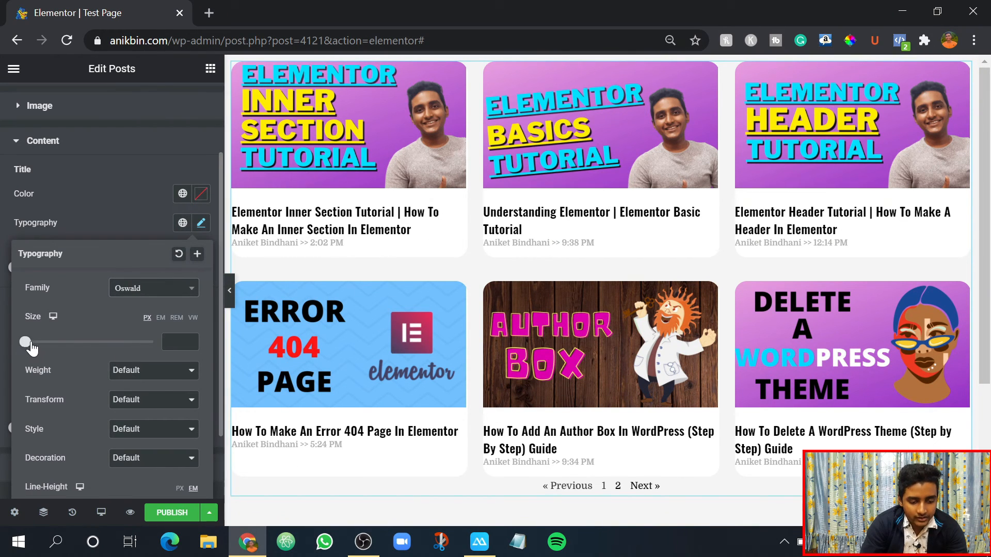
- Set the font size of the post titles to 27 px and close the content style settings
mouse_move(27, 343)
left_mouse_down()
mouse_move(58, 346)
mouse_move(43, 344)
left_mouse_up()
scroll(92, 288, "down", 2)
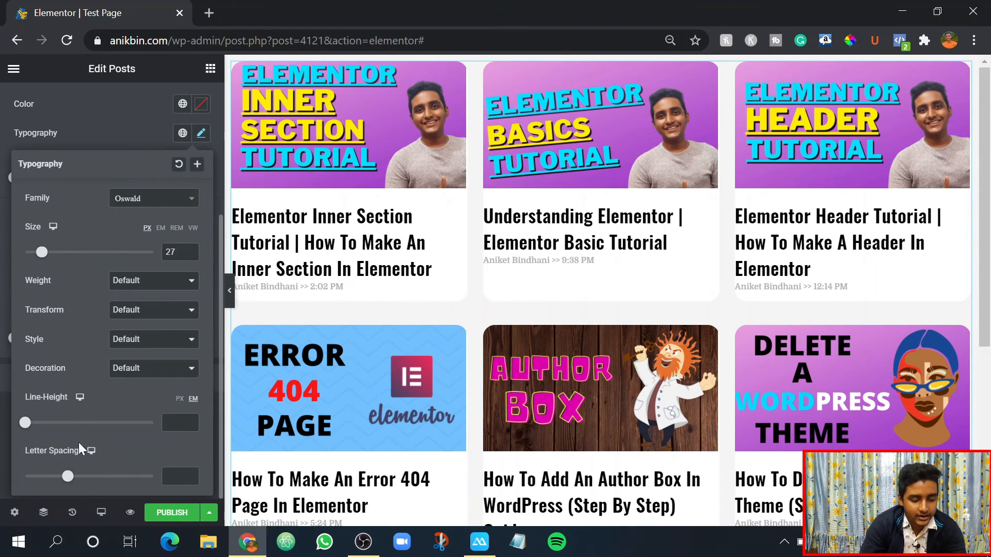
left_click(88, 128)
scroll(97, 202, "up", 2)
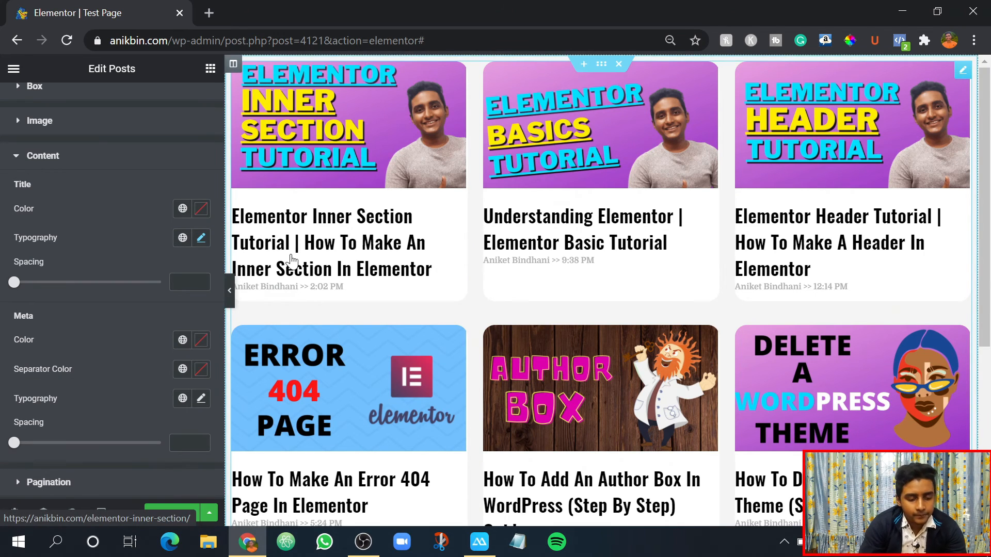
scroll(52, 294, "down", 2)
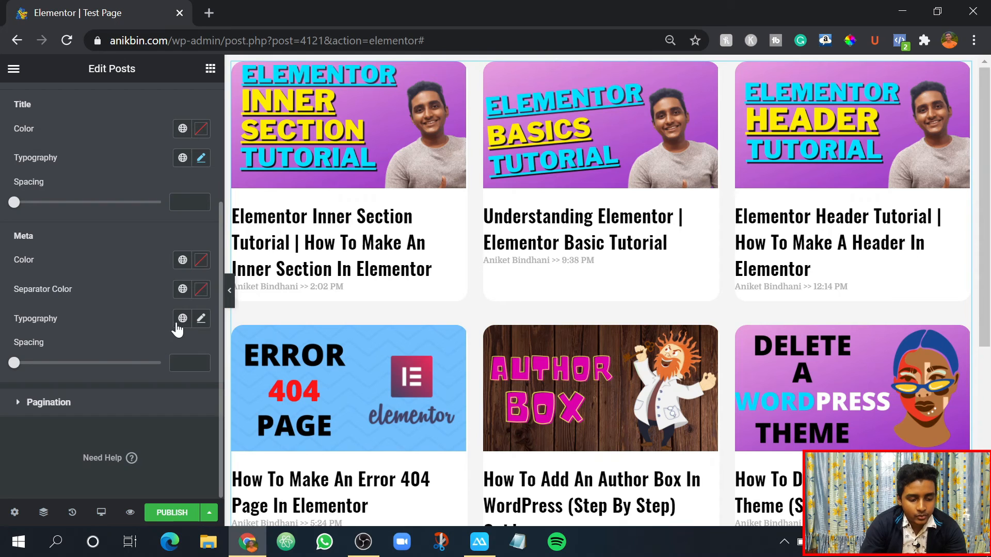
scroll(44, 311, "up", 2)
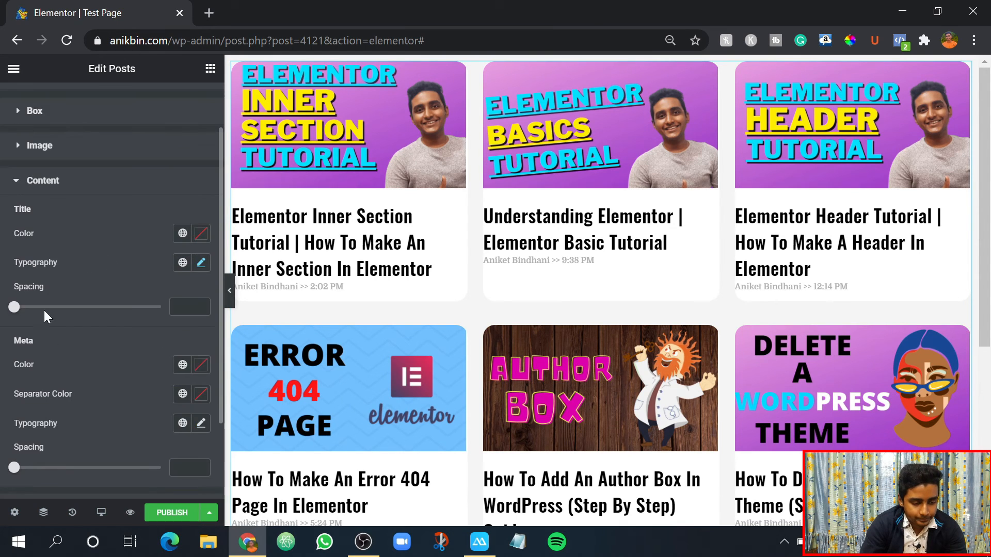
left_click(16, 182)
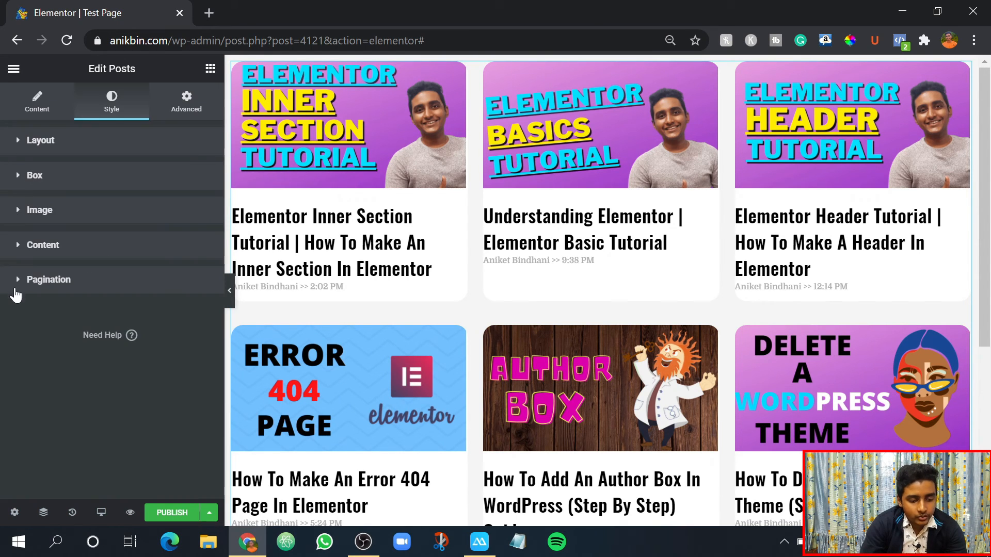
- Open the pagination styling, set the pagination text's font size to 36 px and close the settings
left_click(16, 289)
scroll(542, 260, "down", 5)
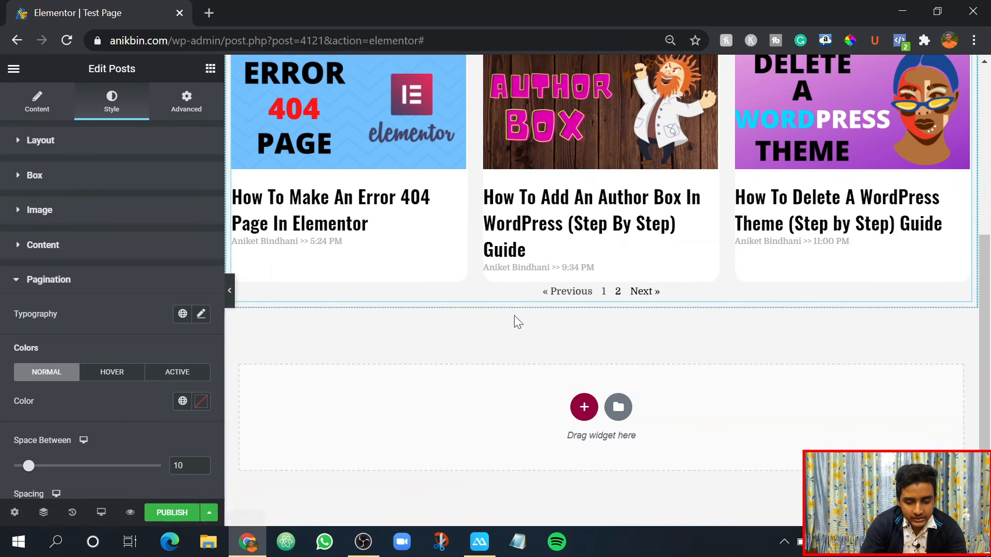
scroll(124, 328, "down", 2)
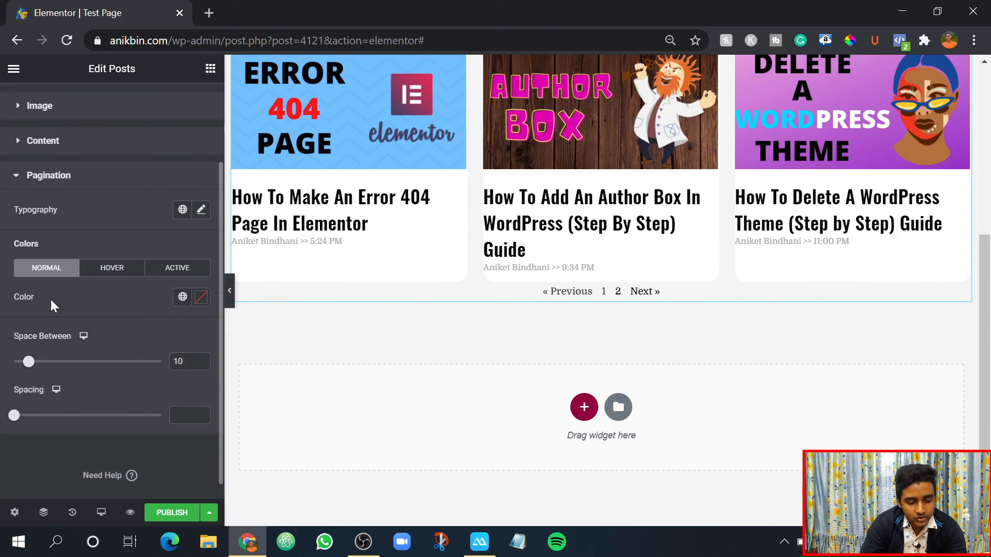
left_click(201, 210)
left_click_drag(26, 330, 48, 334)
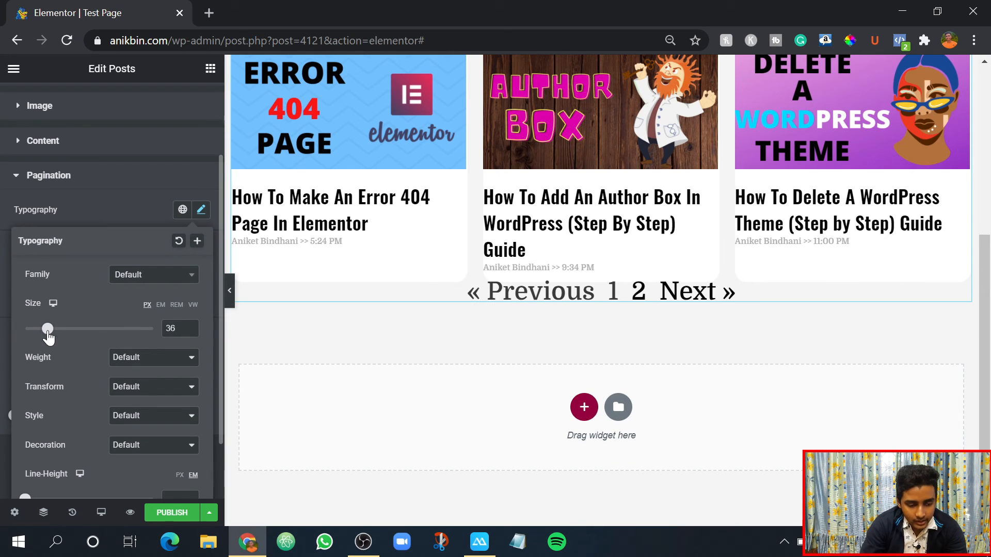
left_click(118, 287)
left_click(110, 217)
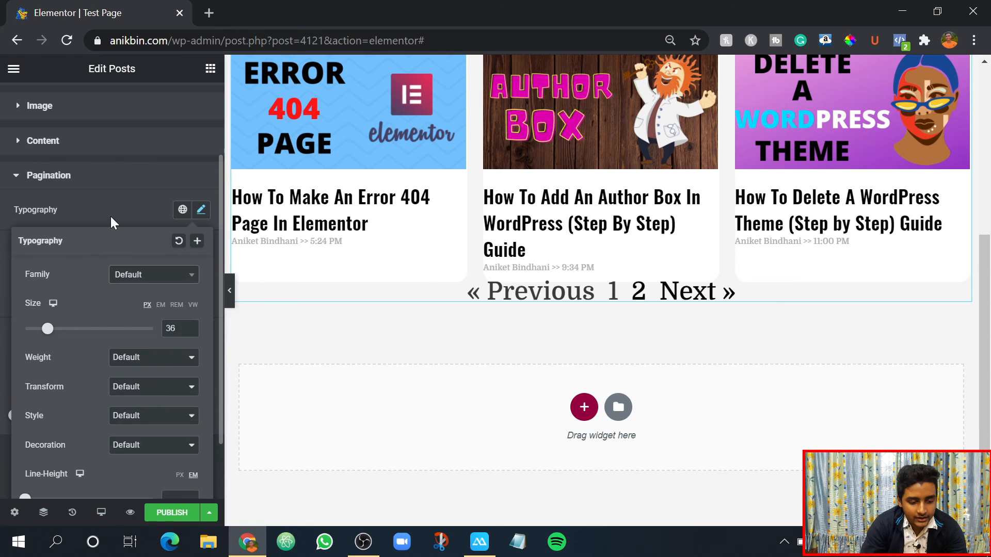
left_click(111, 215)
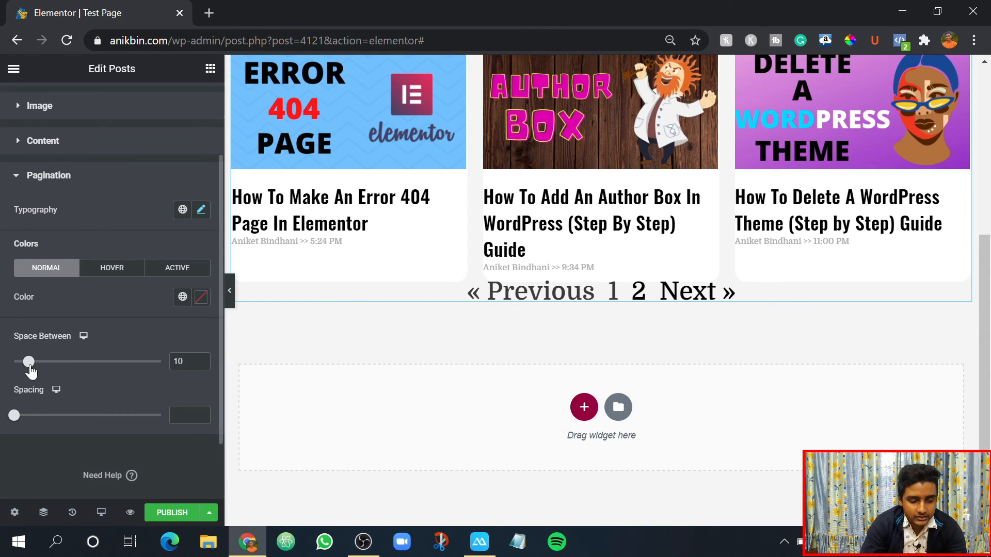
scroll(73, 447, "up", 2)
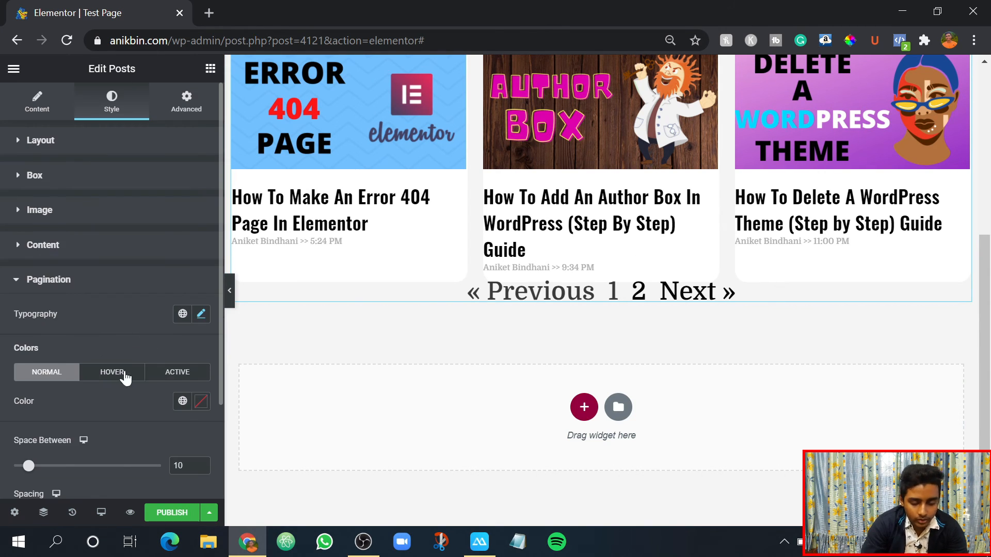
left_click(4, 290)
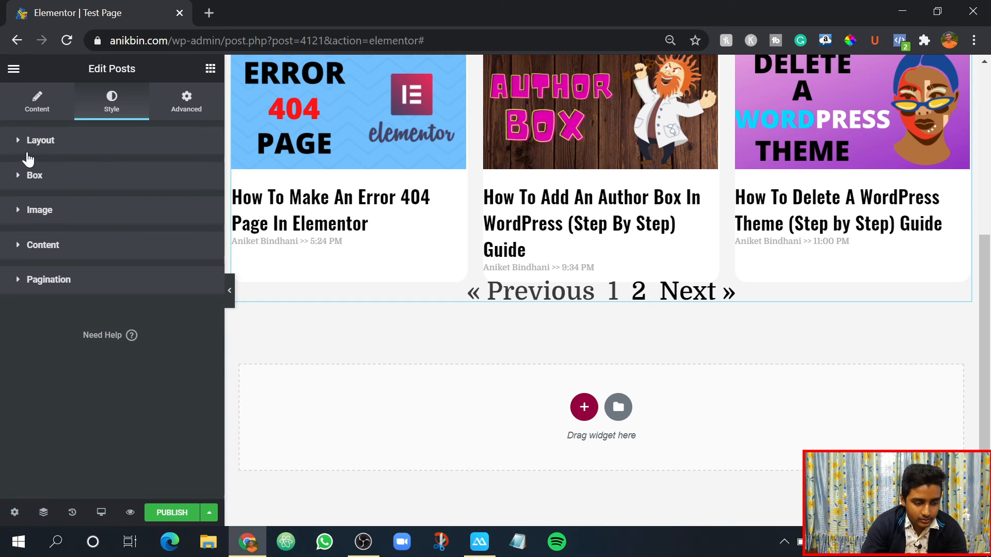
- Try the Cards skin in the Posts widget's layout settings and switch the skin back to Classic
left_click(36, 103)
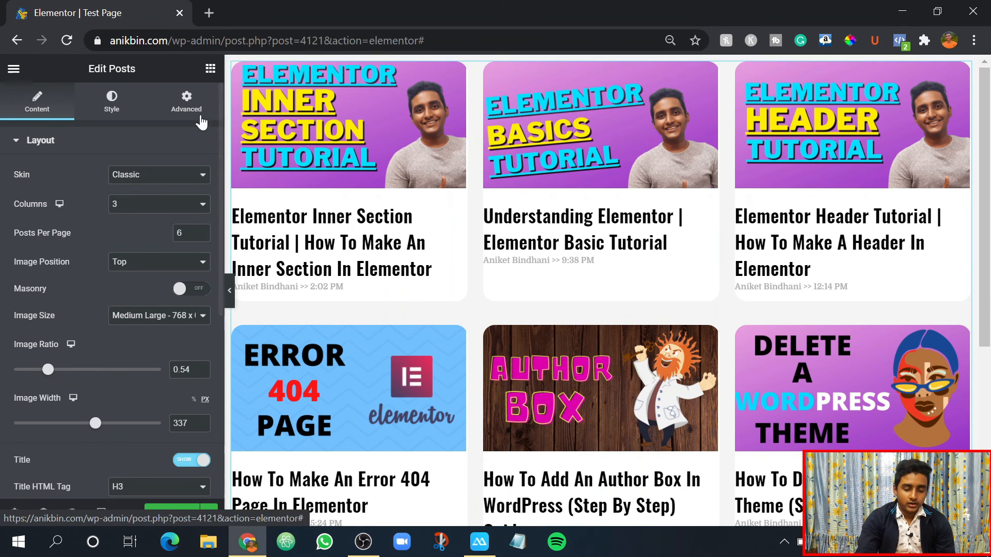
left_click(157, 176)
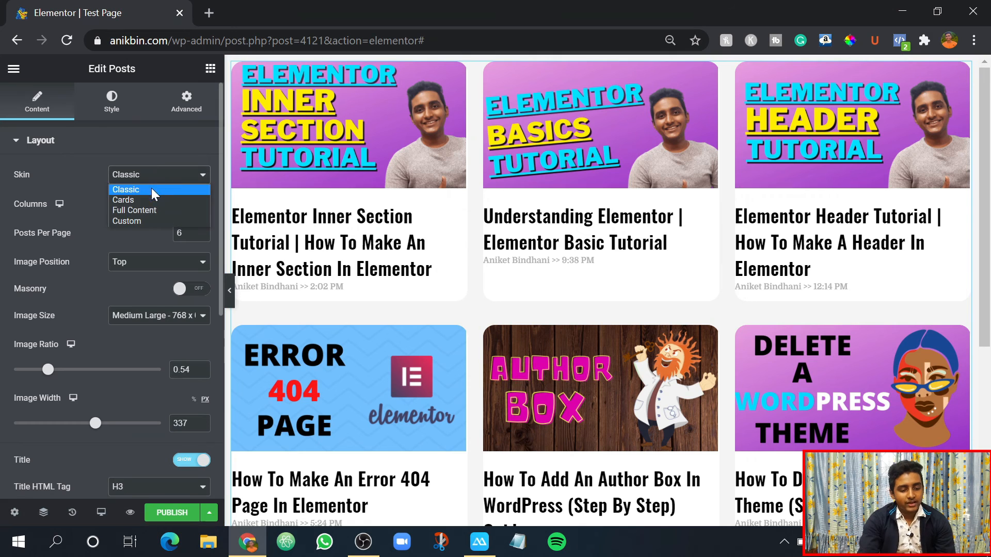
left_click(123, 199)
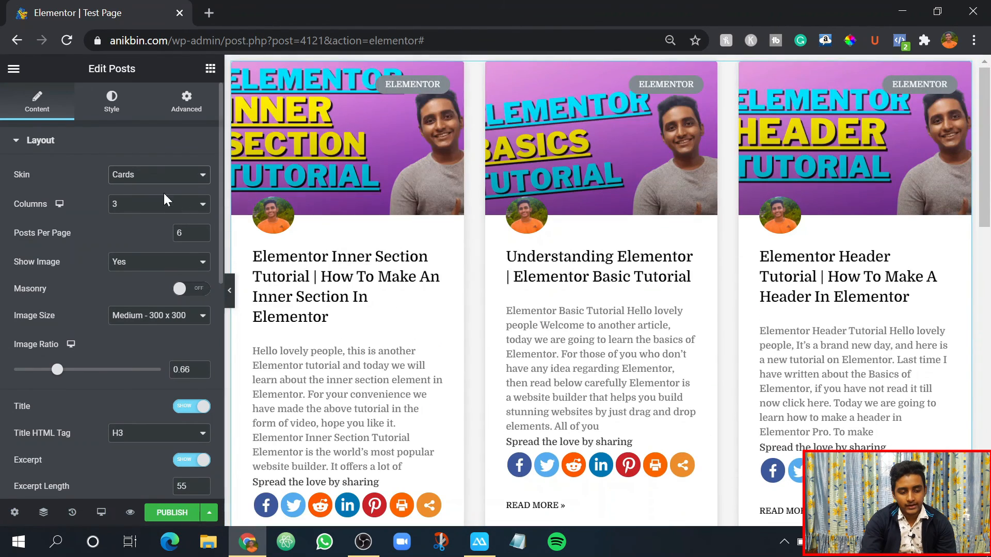
left_click(150, 176)
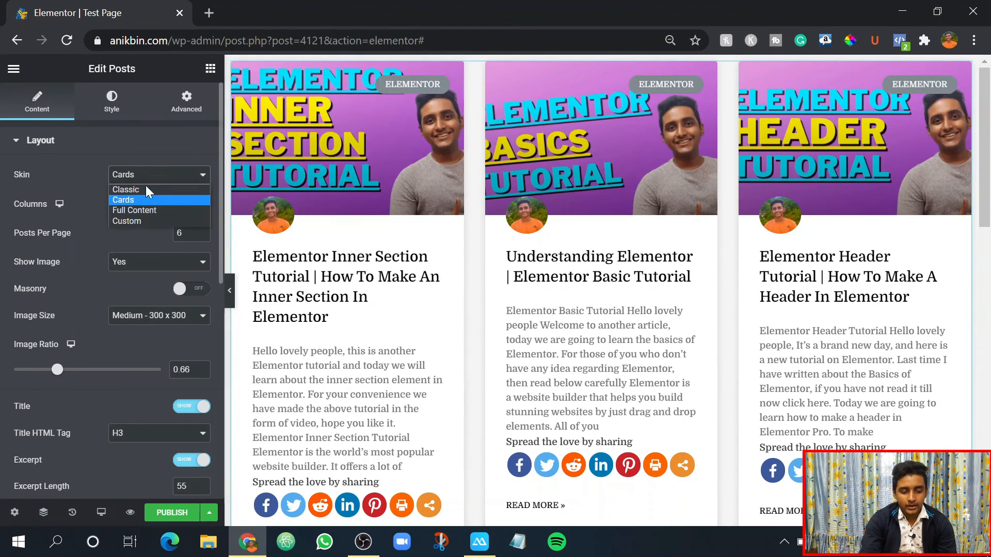
left_click(141, 189)
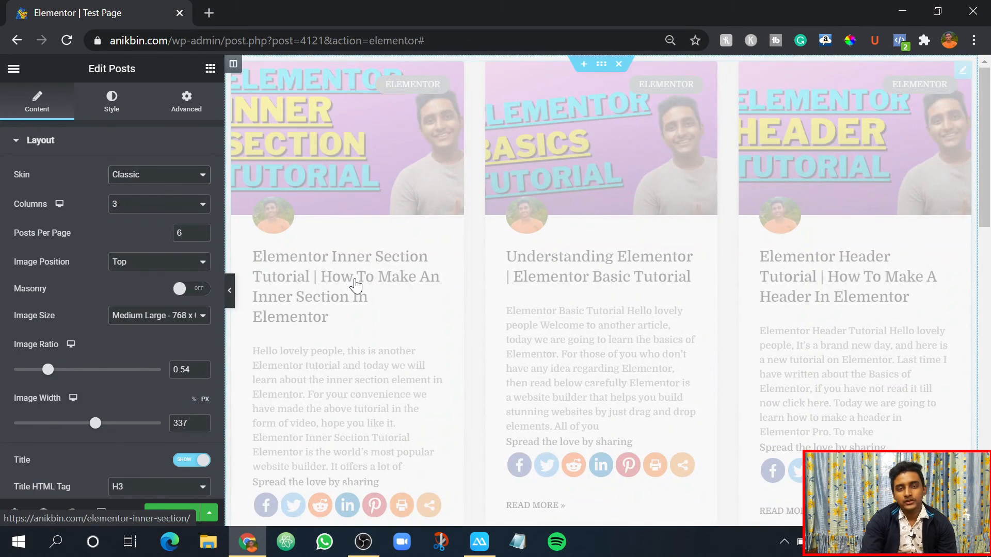